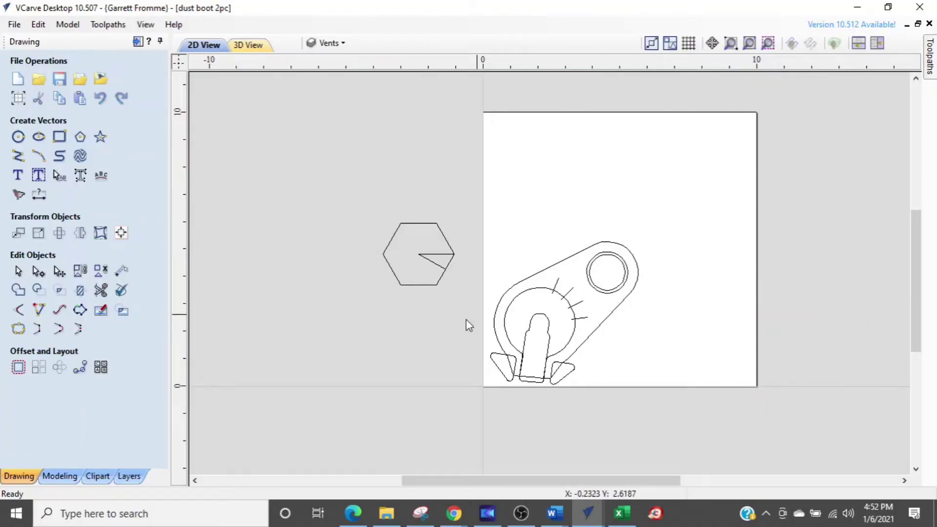
- Select the shaft slot outline and then the whole dust boot part to inspect them, then deselect
{"action": "scroll", "coordinate": [542, 378], "scroll_direction": "up", "scroll_amount": 3}
{"action": "scroll", "coordinate": [550, 374], "scroll_direction": "down", "scroll_amount": 3}
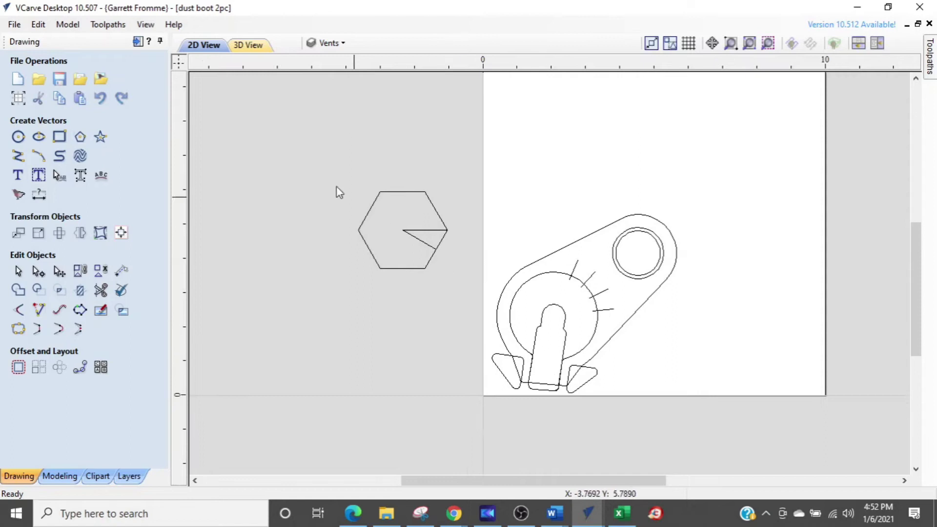
{"action": "scroll", "coordinate": [579, 369], "scroll_direction": "up", "scroll_amount": 3}
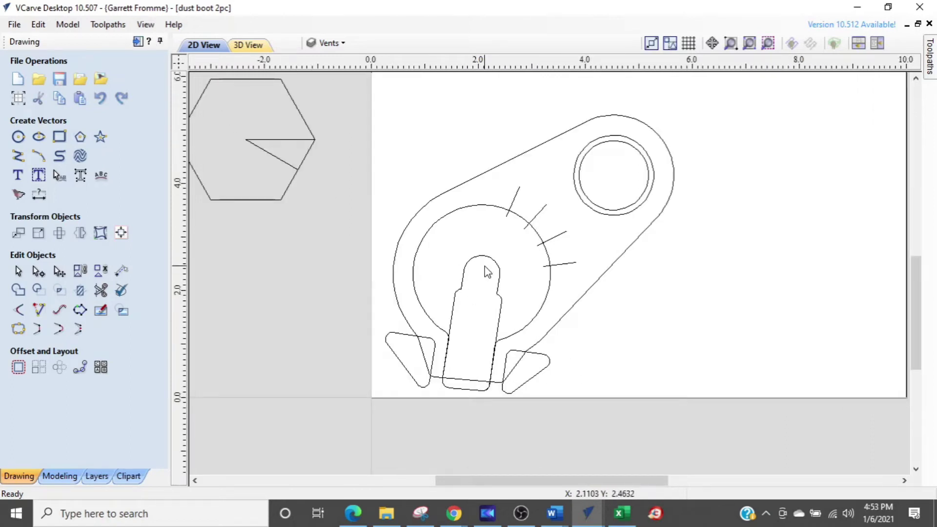
{"action": "left_click", "coordinate": [460, 271]}
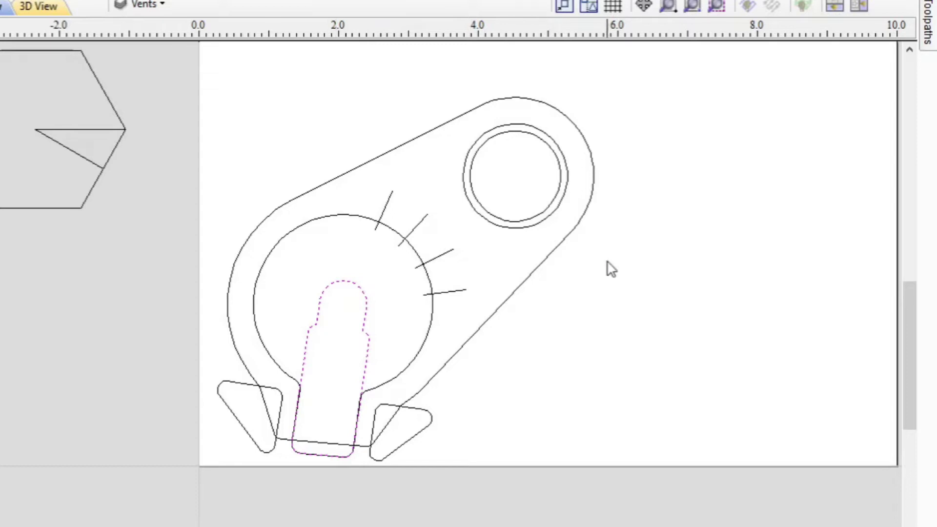
{"action": "scroll", "coordinate": [366, 395], "scroll_direction": "down", "scroll_amount": 1}
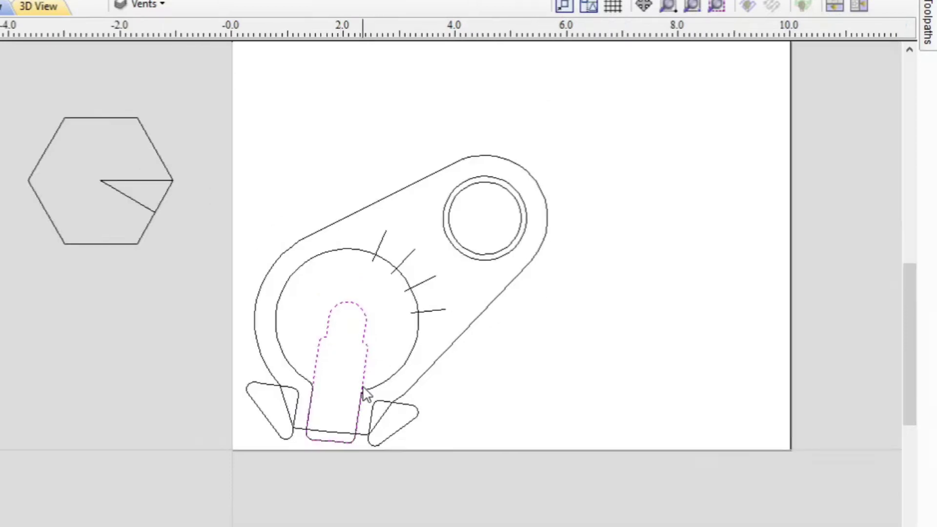
{"action": "scroll", "coordinate": [363, 392], "scroll_direction": "down", "scroll_amount": 1}
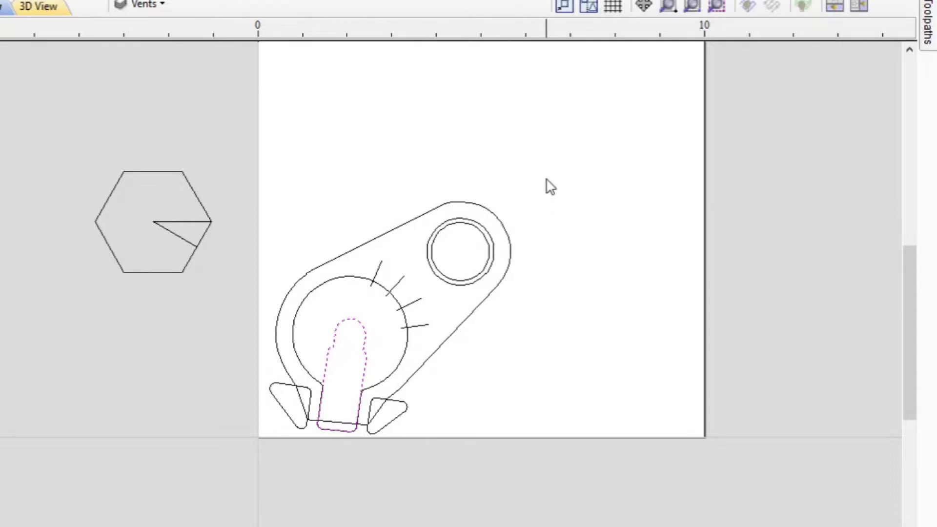
{"action": "left_click", "coordinate": [343, 302]}
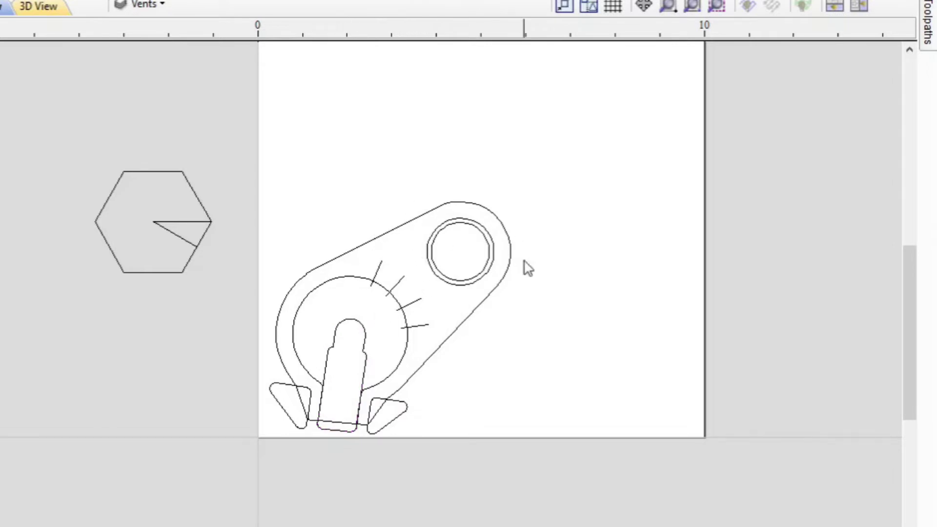
{"action": "left_click_drag", "start_coordinate": [546, 194], "coordinate": [263, 421]}
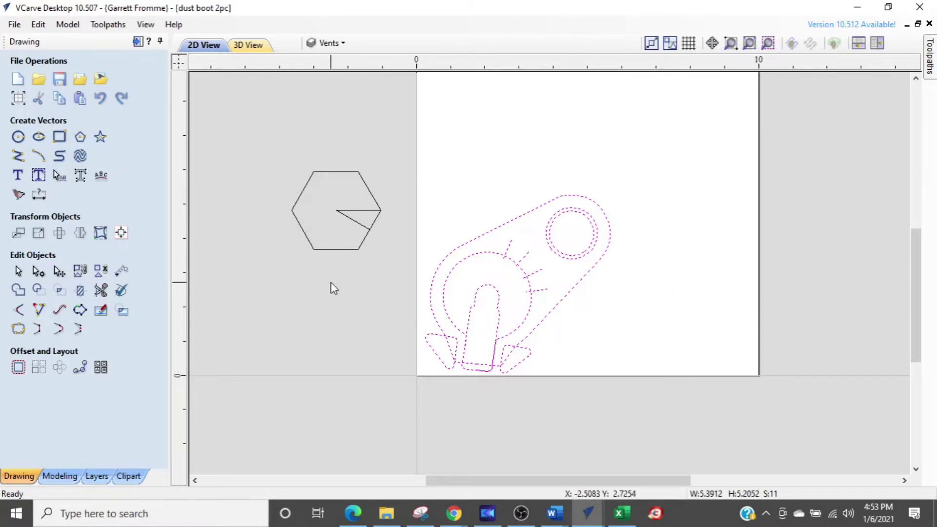
{"action": "left_click", "coordinate": [636, 270]}
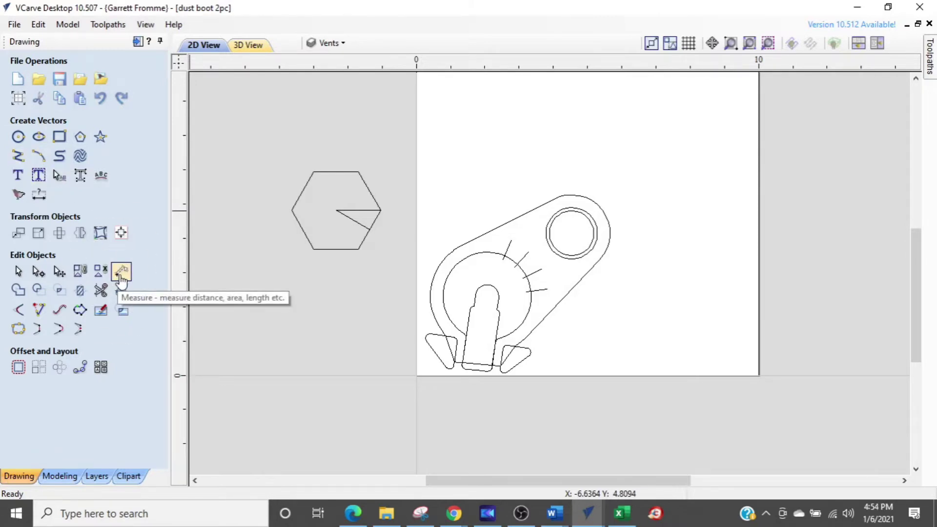
- With geometry snapping on, measure slot arc centre to circle centre: 3.075 in at 36.673°
{"action": "left_click", "coordinate": [121, 278]}
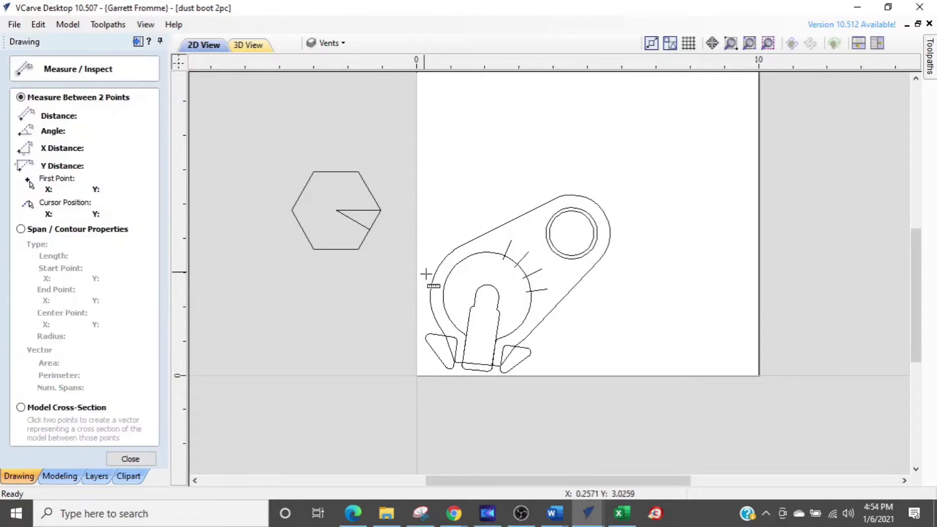
{"action": "scroll", "coordinate": [475, 295], "scroll_direction": "up", "scroll_amount": 1}
{"action": "scroll", "coordinate": [475, 295], "scroll_direction": "up", "scroll_amount": 1}
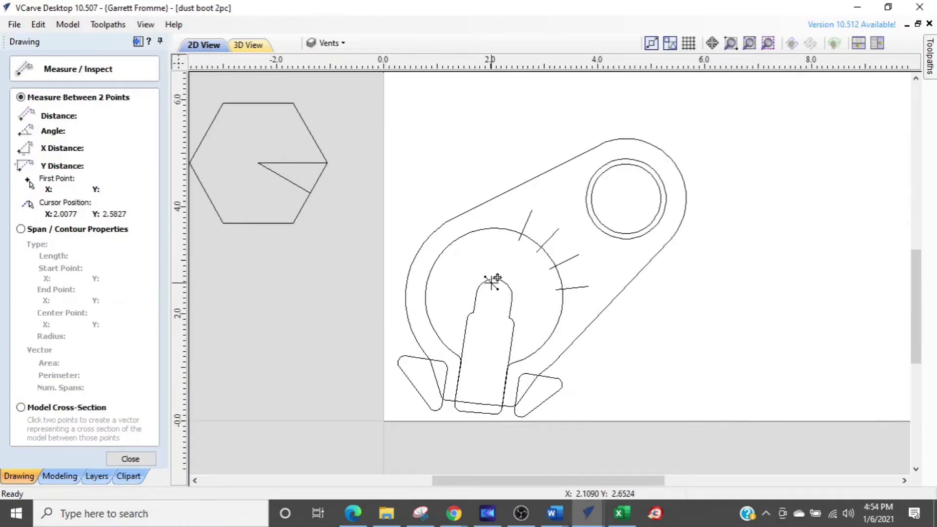
{"action": "left_click", "coordinate": [658, 44]}
{"action": "scroll", "coordinate": [477, 297], "scroll_direction": "up", "scroll_amount": 2}
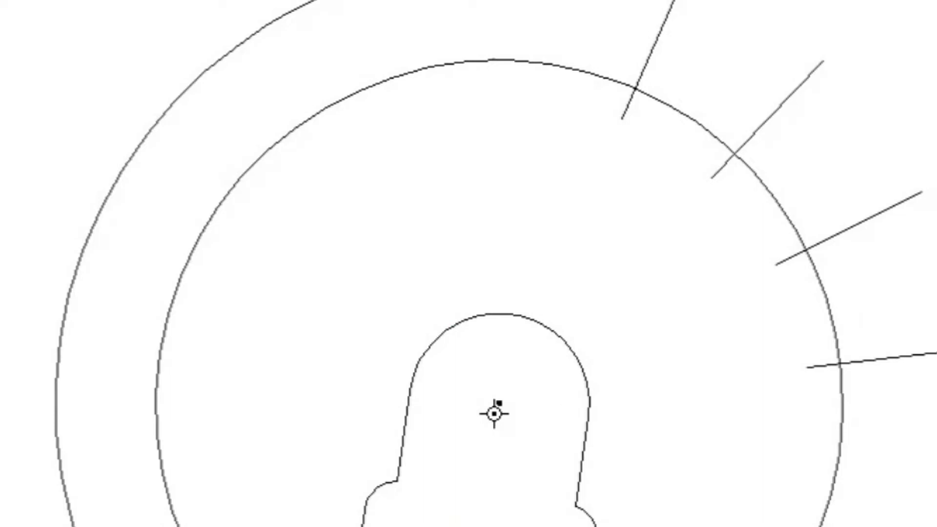
{"action": "middle_click_drag", "start_coordinate": [408, 330], "coordinate": [414, 367]}
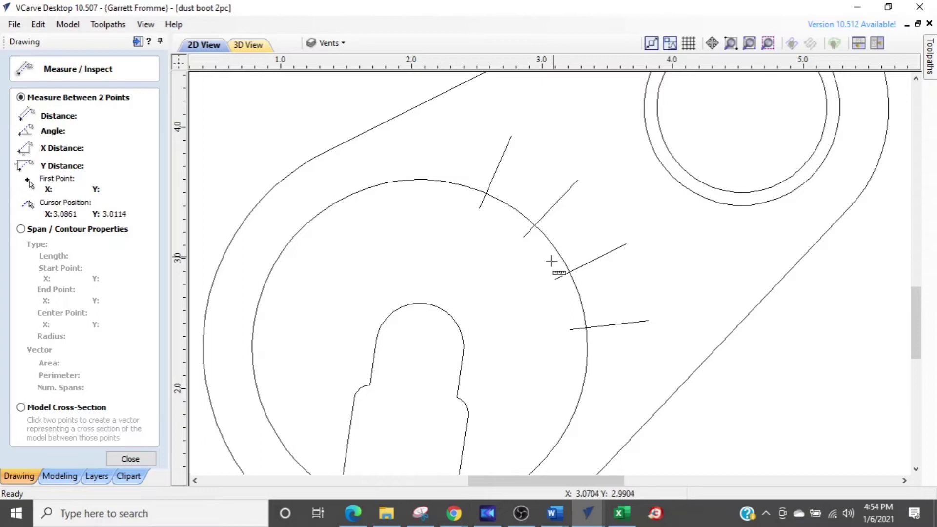
{"action": "left_click", "coordinate": [421, 351]}
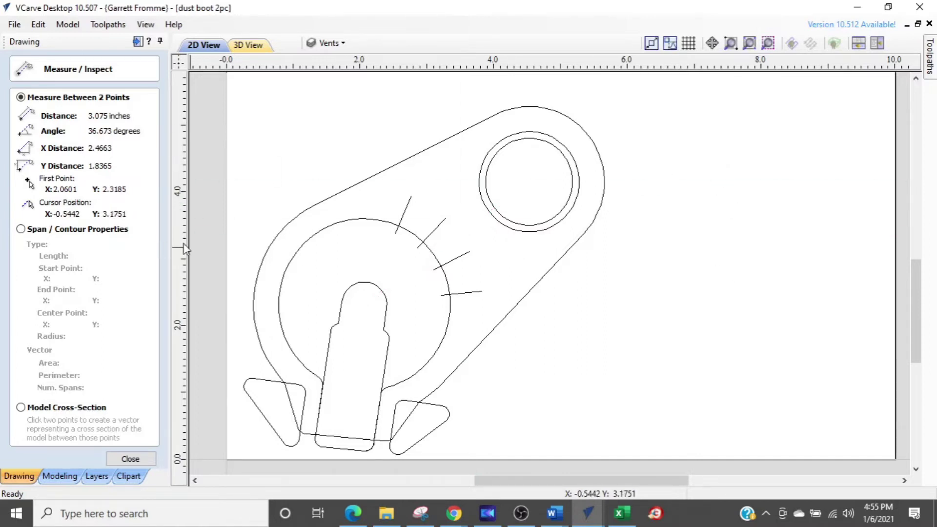
{"action": "key", "text": "Escape"}
- Rotate the whole dust boot drawing, but not the hexagon, by -36.673° to level the circle centres
{"action": "scroll", "coordinate": [678, 123], "scroll_direction": "down", "scroll_amount": 2}
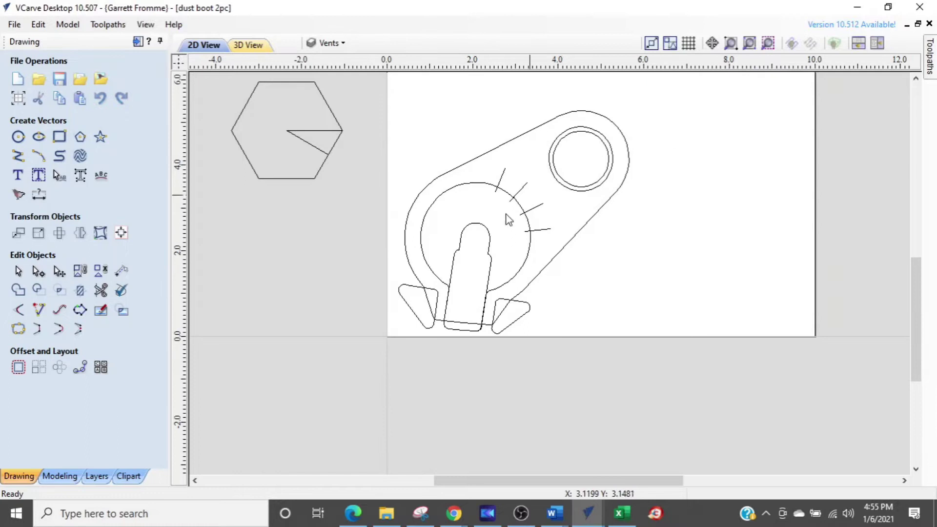
{"action": "left_click_drag", "start_coordinate": [688, 100], "coordinate": [371, 382]}
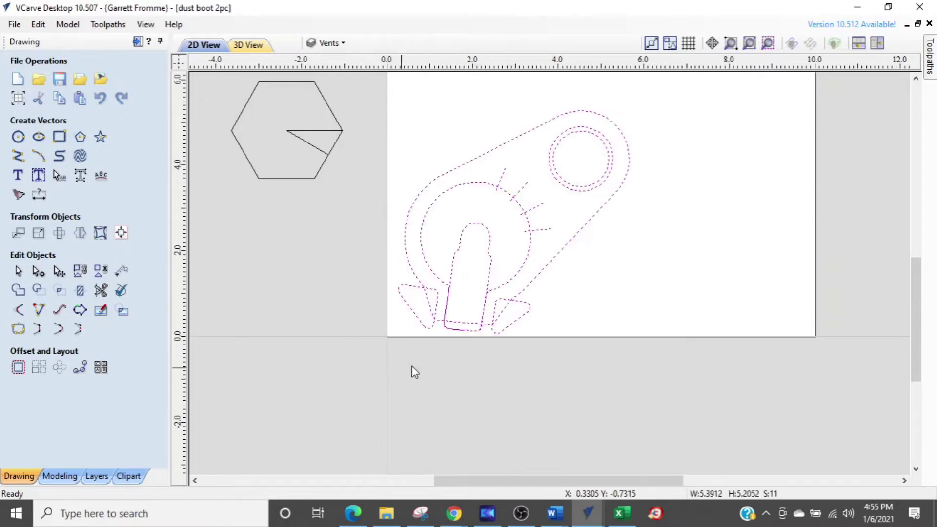
{"action": "left_click", "coordinate": [490, 248]}
{"action": "mouse_move", "coordinate": [640, 99]}
{"action": "left_mouse_down"}
{"action": "mouse_move", "coordinate": [661, 139]}
{"action": "mouse_move", "coordinate": [670, 230]}
{"action": "mouse_move", "coordinate": [710, 228]}
{"action": "mouse_move", "coordinate": [710, 215]}
{"action": "mouse_move", "coordinate": [677, 215]}
{"action": "mouse_move", "coordinate": [682, 234]}
{"action": "mouse_move", "coordinate": [688, 215]}
{"action": "left_mouse_up"}
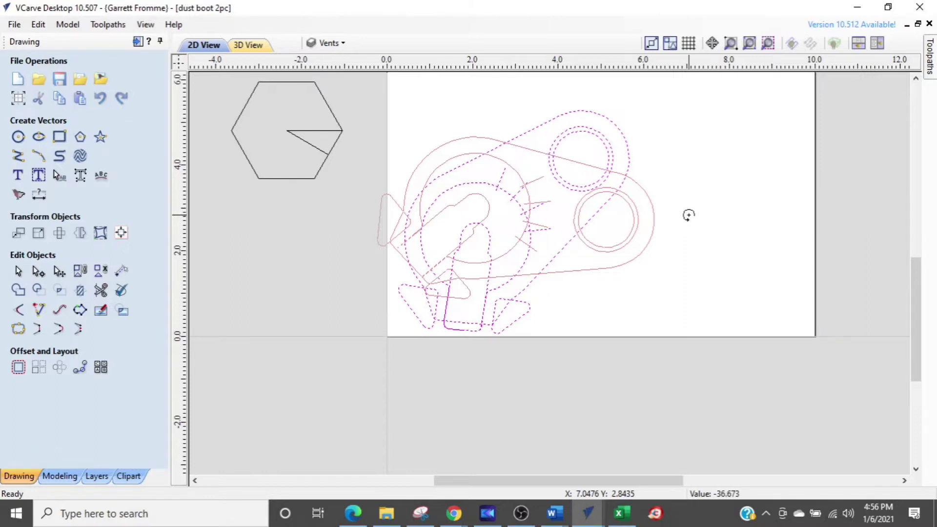
{"action": "key", "text": "Escape"}
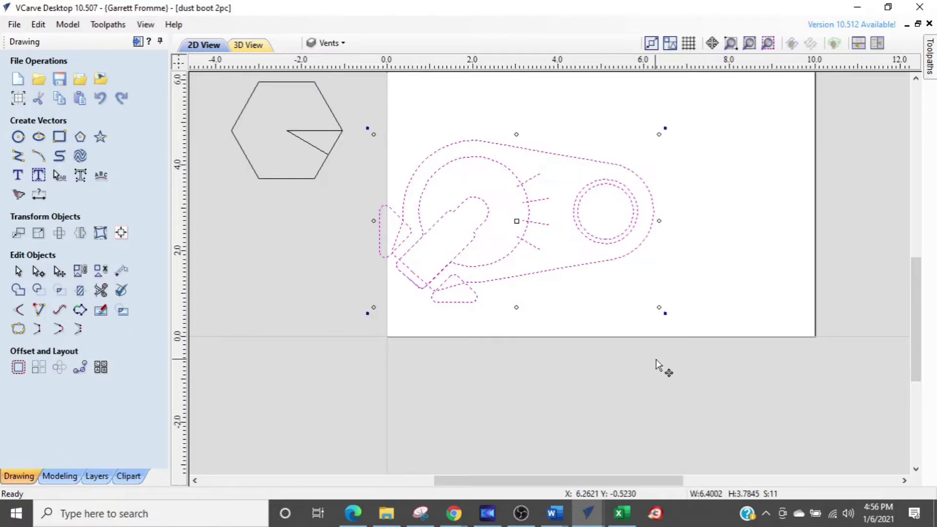
{"action": "left_click", "coordinate": [776, 259]}
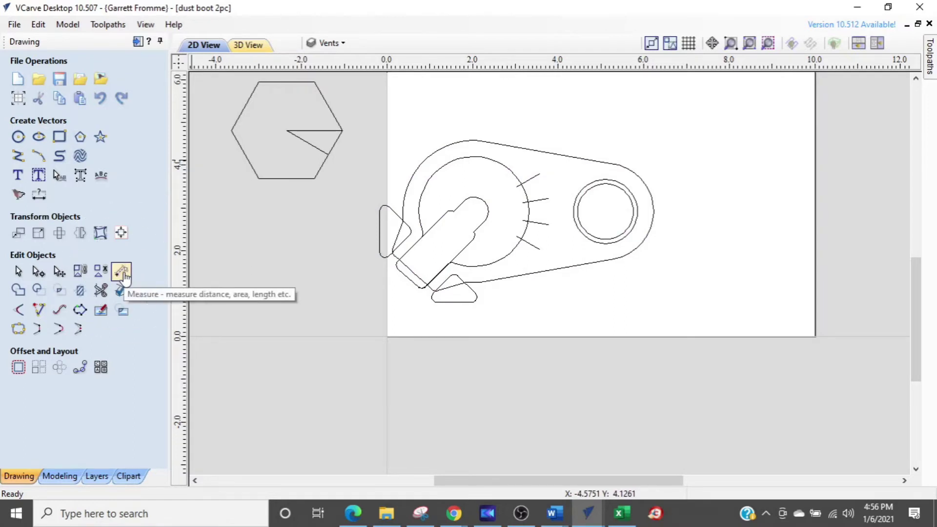
{"action": "left_click", "coordinate": [122, 272]}
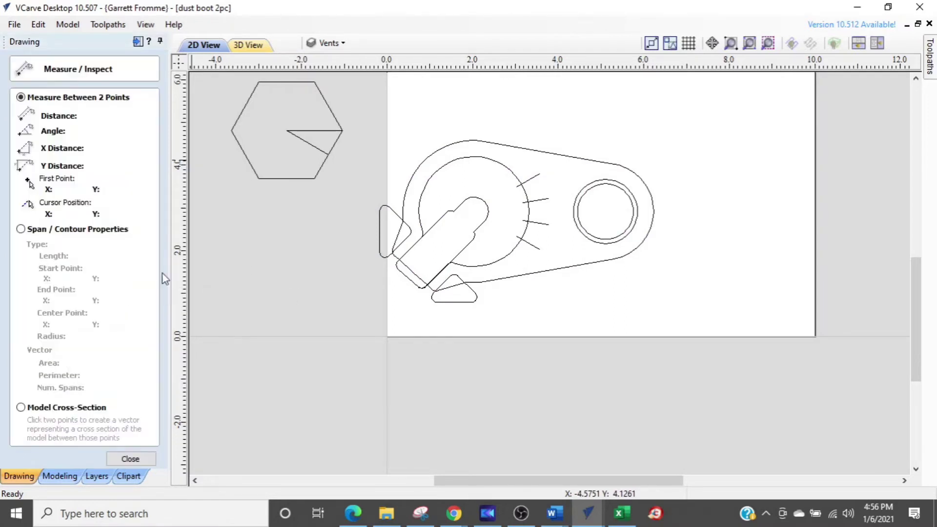
{"action": "scroll", "coordinate": [484, 195], "scroll_direction": "up", "scroll_amount": 3}
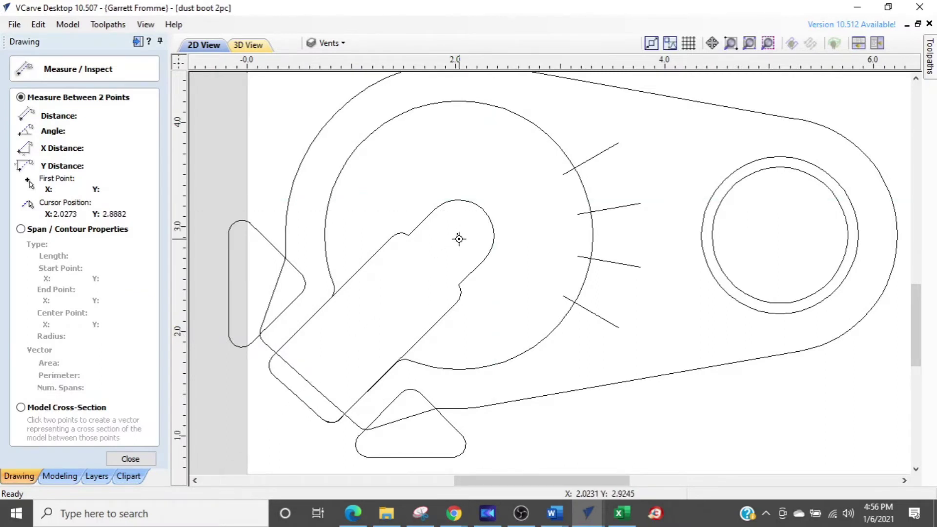
{"action": "left_click_drag", "start_coordinate": [459, 238], "coordinate": [779, 235]}
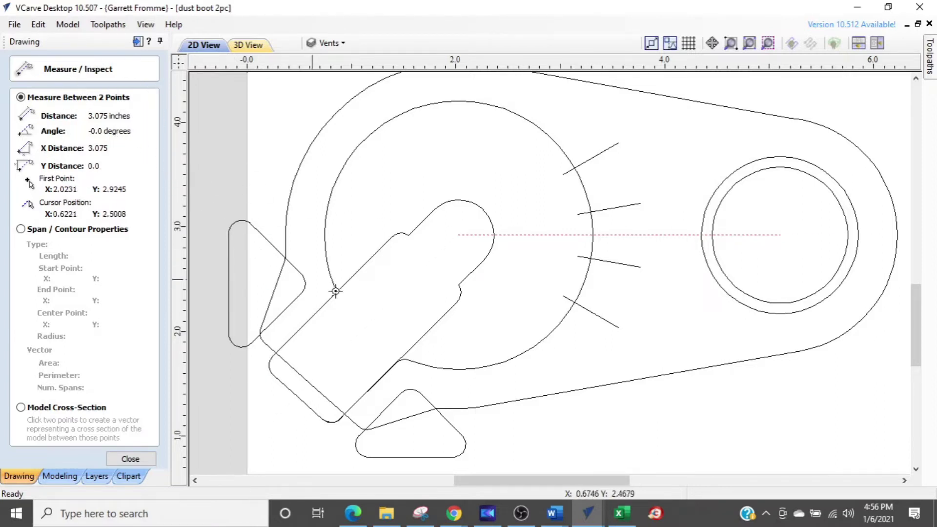
{"action": "scroll", "coordinate": [414, 316], "scroll_direction": "down", "scroll_amount": 2}
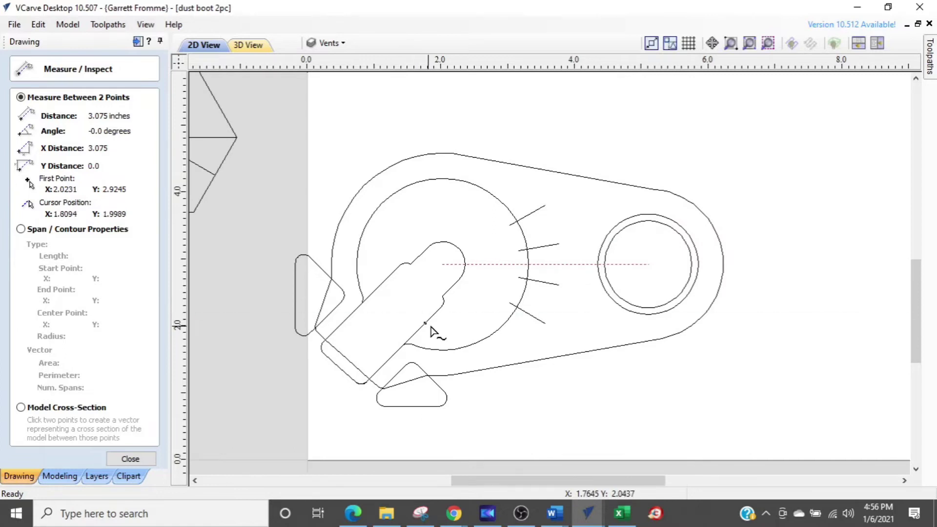
{"action": "key", "text": "Escape"}
{"action": "scroll", "coordinate": [728, 320], "scroll_direction": "down", "scroll_amount": 2}
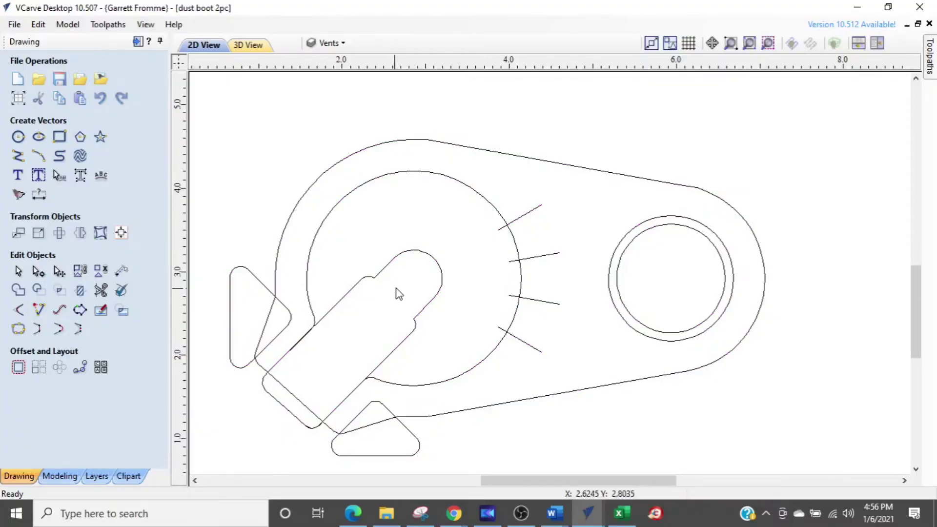
- Draw a level 4.9-inch line from the inner circle's centre out past the right-hand ring
{"action": "left_click", "coordinate": [415, 252]}
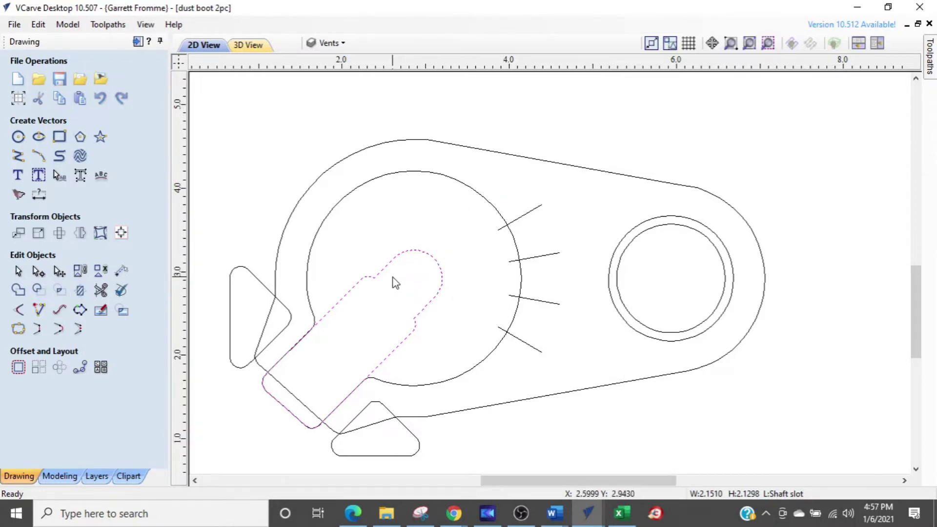
{"action": "left_click", "coordinate": [18, 155]}
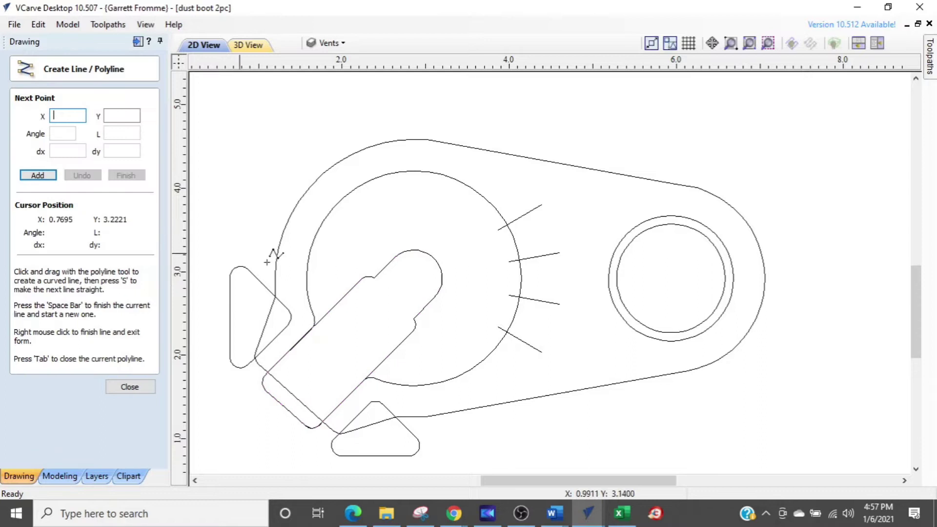
{"action": "left_click", "coordinate": [414, 277]}
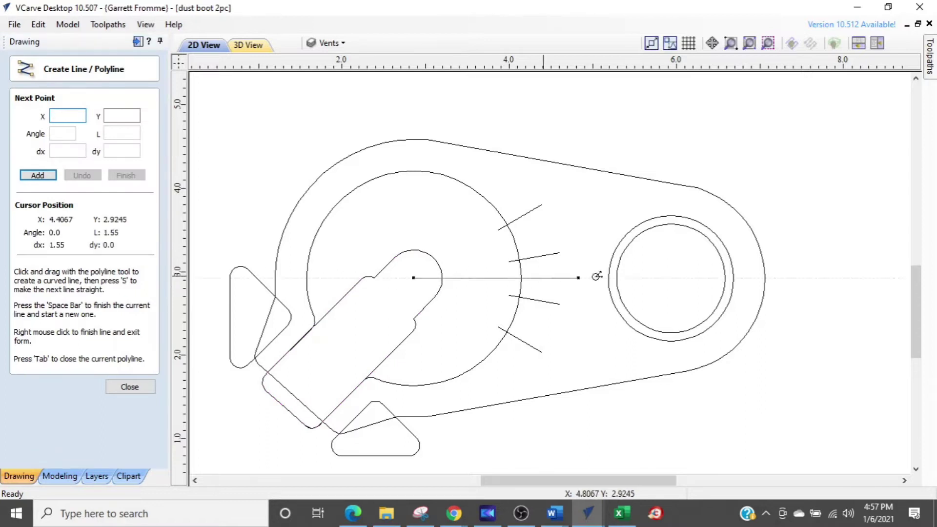
{"action": "left_click", "coordinate": [824, 278]}
{"action": "right_click", "coordinate": [824, 278]}
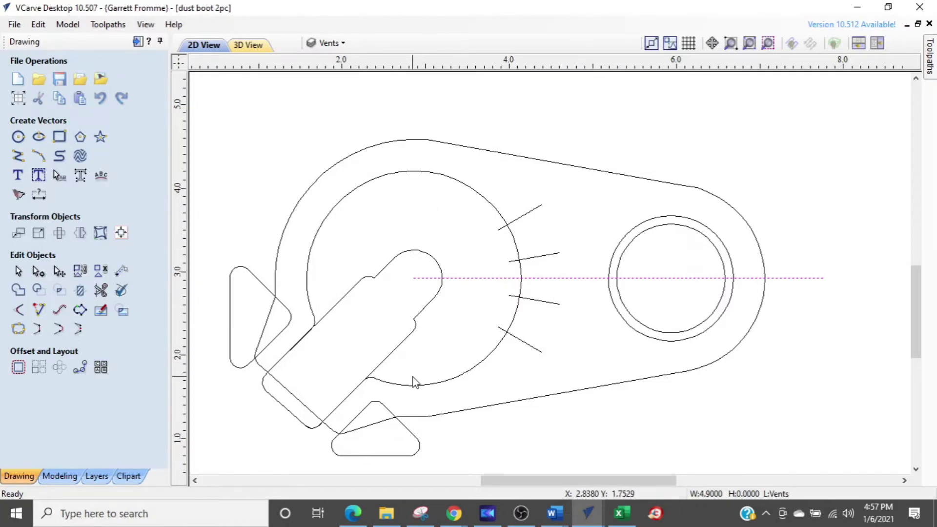
{"action": "scroll", "coordinate": [418, 401], "scroll_direction": "down", "scroll_amount": 1}
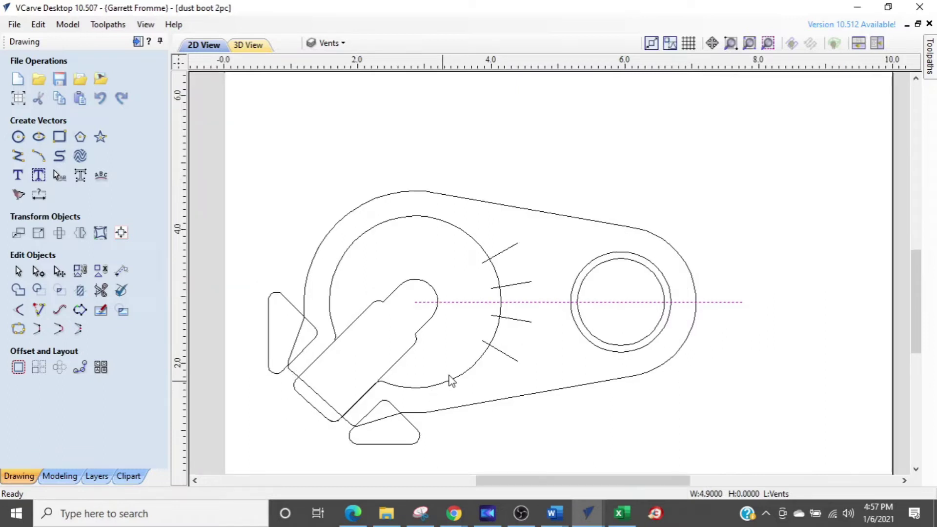
{"action": "left_click", "coordinate": [629, 177]}
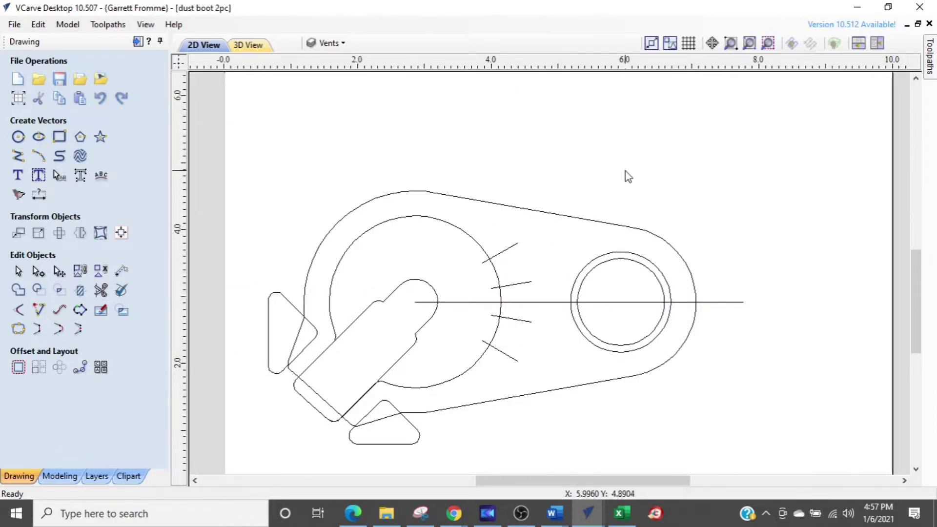
{"action": "left_click", "coordinate": [96, 83]}
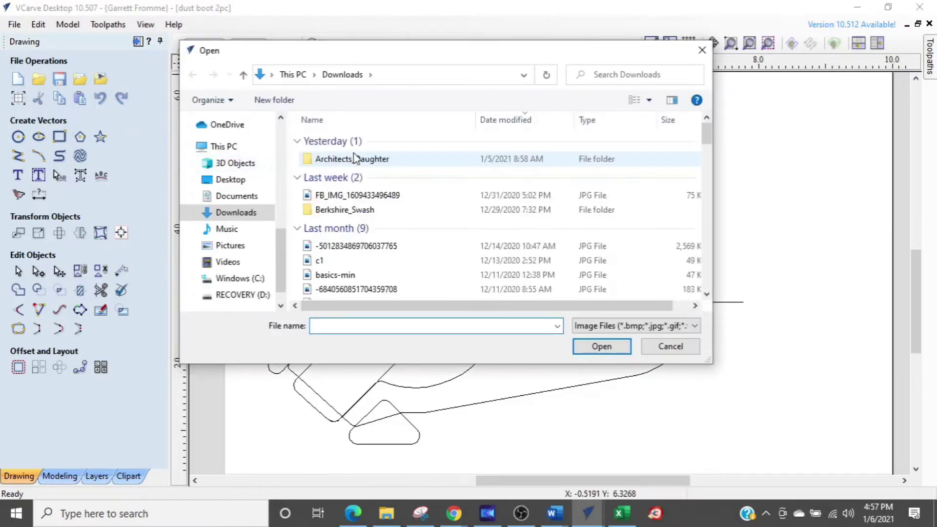
- Import the router base photo and move it about 6 units to the right of the drawing
{"action": "double_click", "coordinate": [353, 159]}
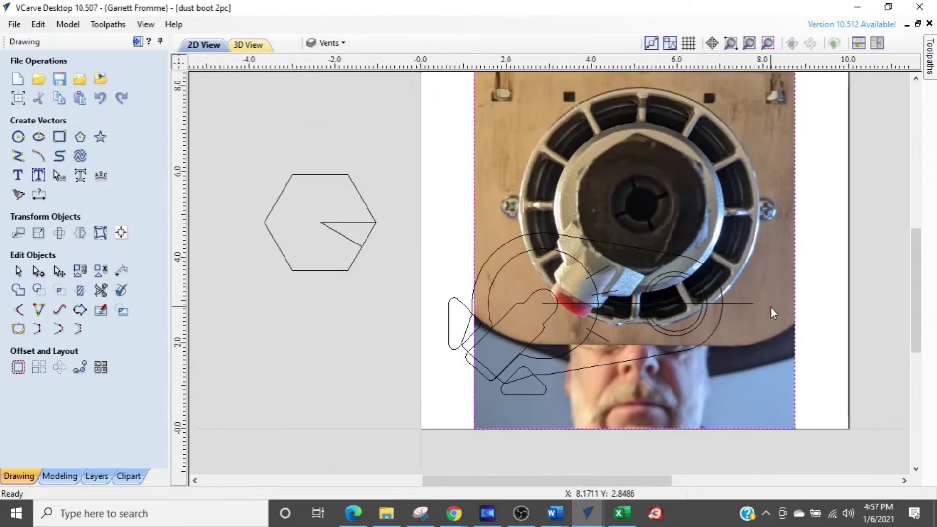
{"action": "scroll", "coordinate": [770, 307], "scroll_direction": "down", "scroll_amount": 1}
{"action": "middle_click_drag", "start_coordinate": [778, 298], "coordinate": [591, 307]}
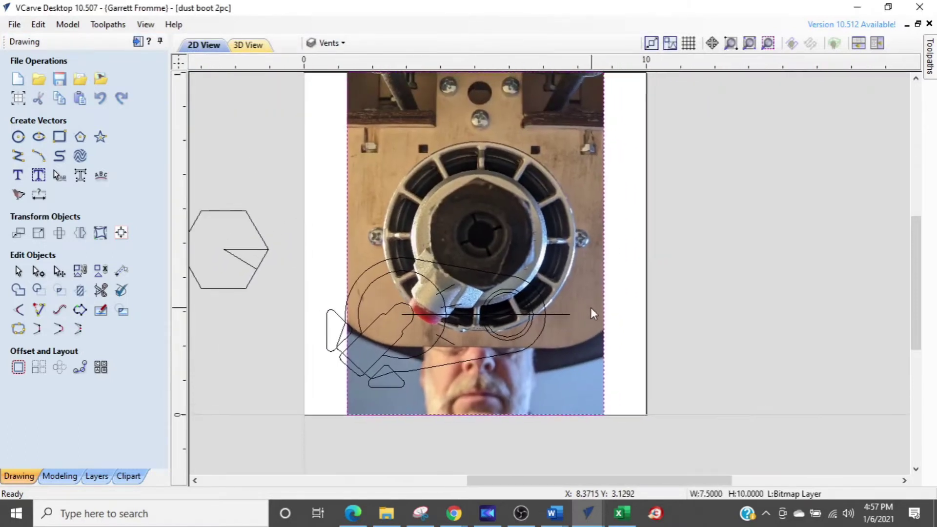
{"action": "left_click", "coordinate": [518, 177]}
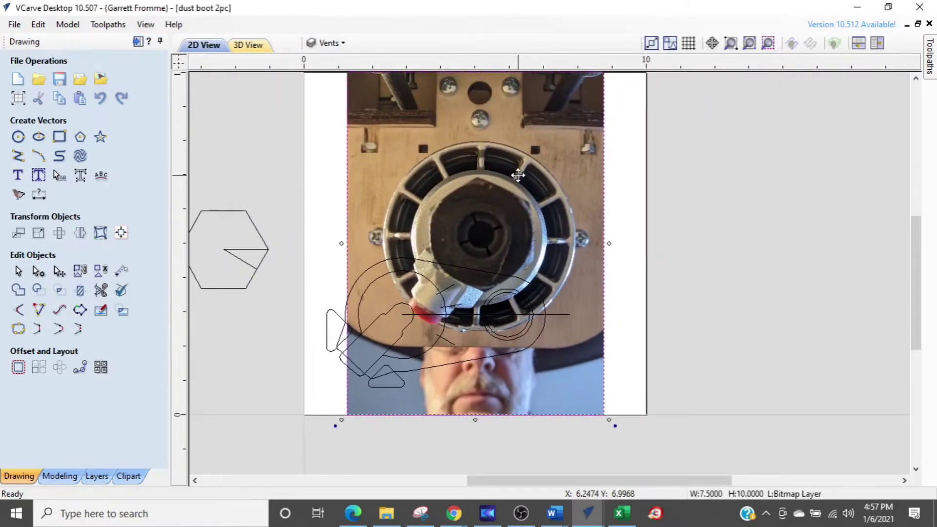
{"action": "key", "text": "Right"}
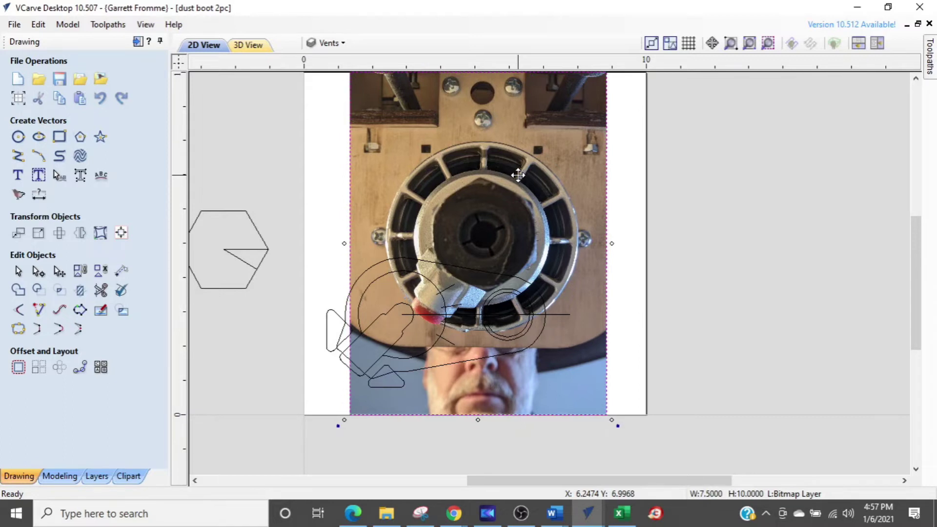
{"action": "key", "text": "Right"}
{"action": "key", "text": "Right"}
{"action": "key", "text": "Right"}
{"action": "key", "text": "Right"}
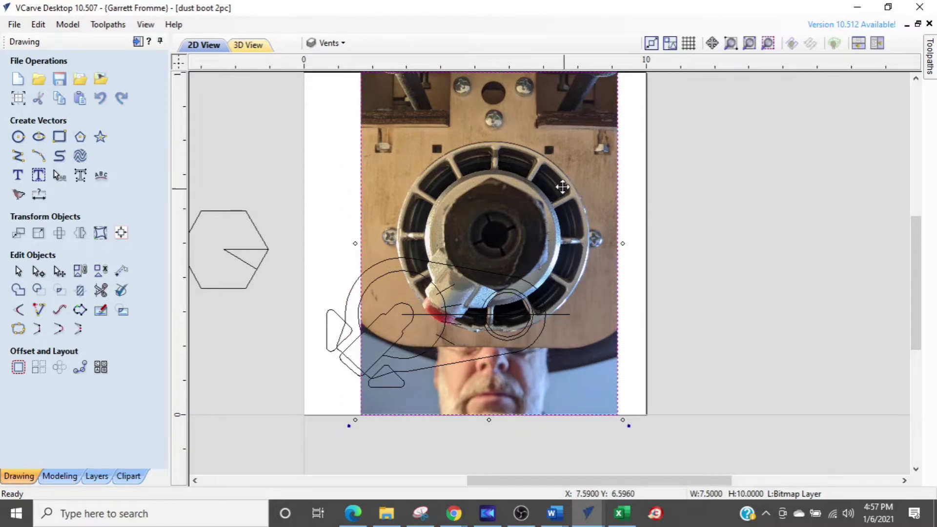
{"action": "left_click_drag", "start_coordinate": [561, 184], "coordinate": [767, 184]}
{"action": "scroll", "coordinate": [768, 253], "scroll_direction": "up", "scroll_amount": 1}
{"action": "middle_click_drag", "start_coordinate": [768, 253], "coordinate": [620, 237]}
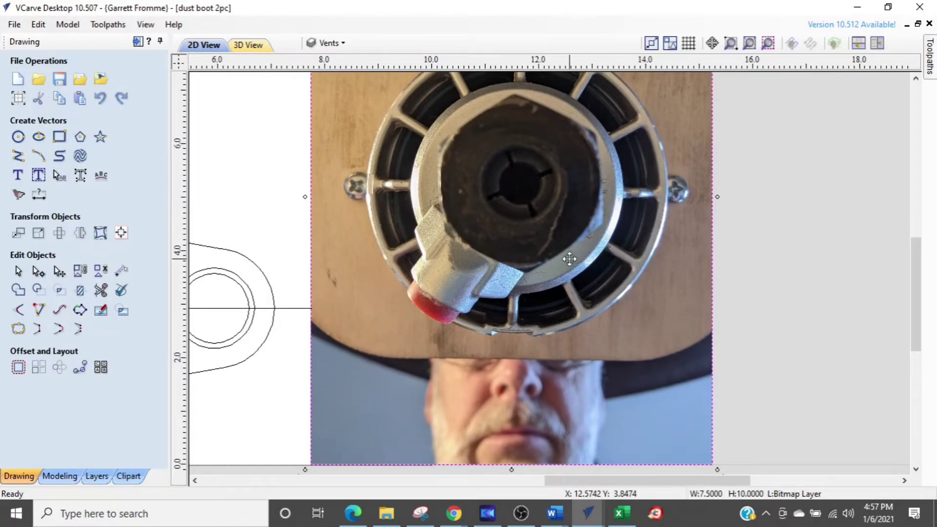
- Rotate the router photo a quarter turn (90°) about its centre
{"action": "scroll", "coordinate": [569, 258], "scroll_direction": "down", "scroll_amount": 1}
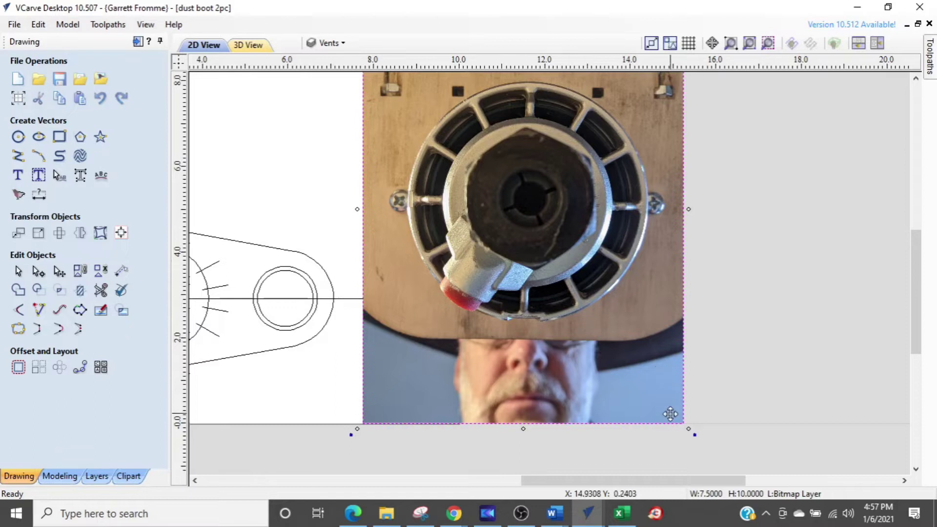
{"action": "scroll", "coordinate": [693, 438], "scroll_direction": "down", "scroll_amount": 1}
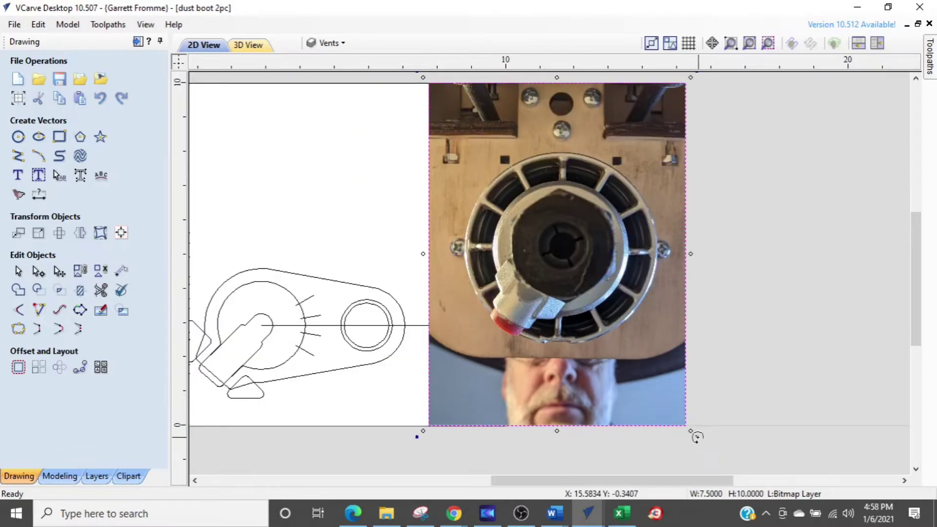
{"action": "left_click_drag", "start_coordinate": [695, 437], "coordinate": [777, 253]}
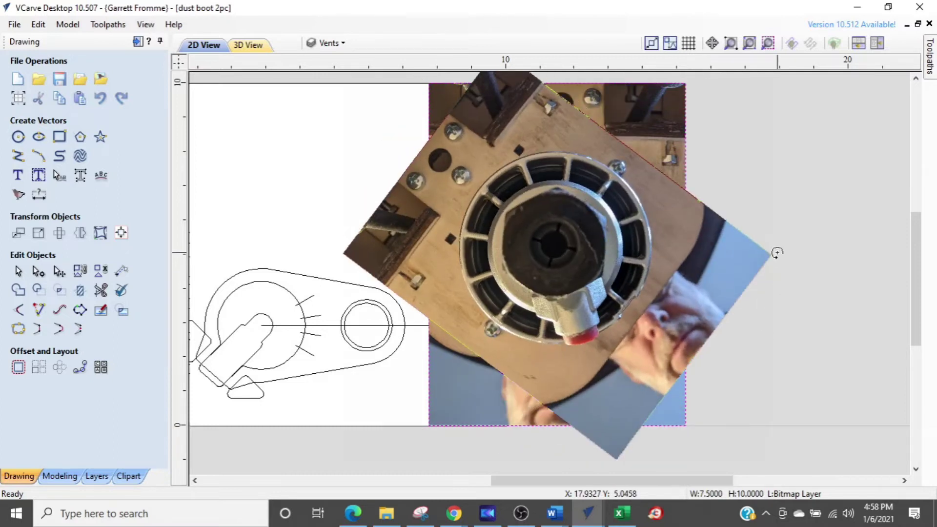
{"action": "left_click_drag", "start_coordinate": [783, 246], "coordinate": [784, 249]}
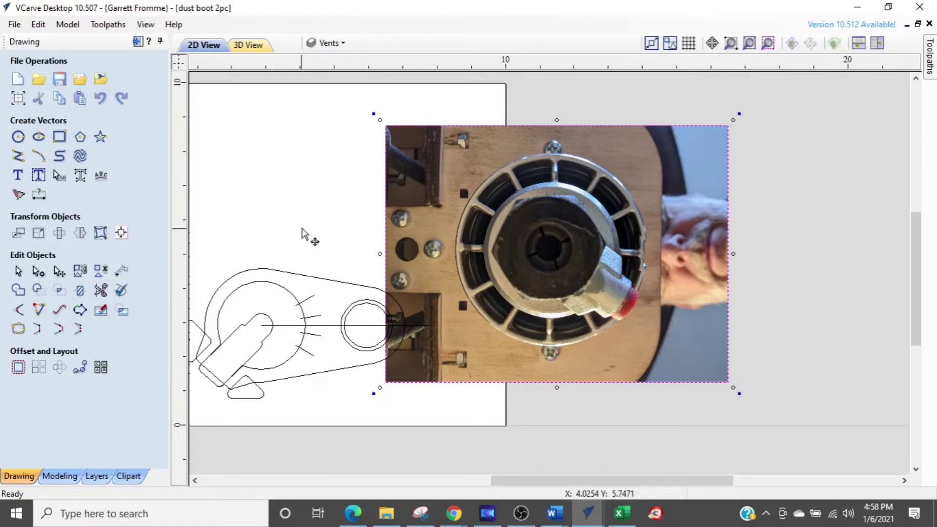
{"action": "left_click", "coordinate": [442, 209]}
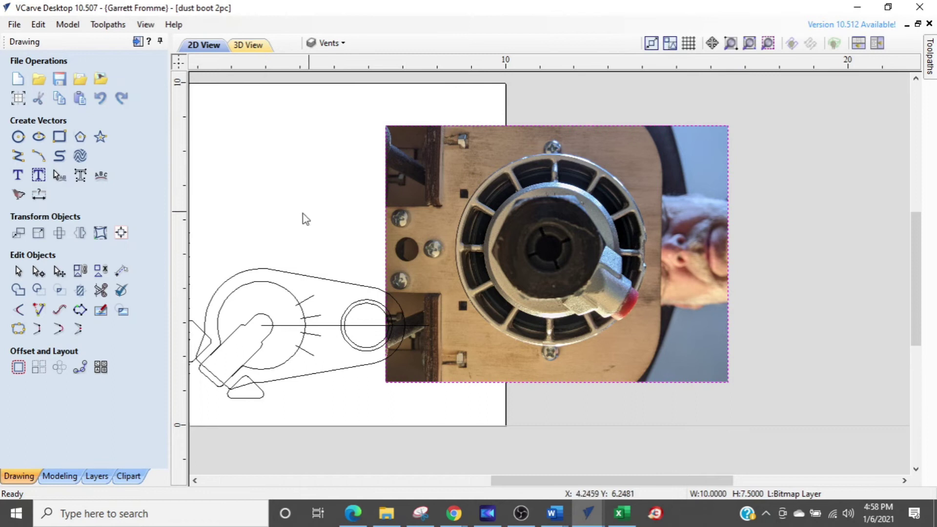
- Mirror the router photo with Flip Vertical so its red-tipped lever points up and right
{"action": "left_click", "coordinate": [80, 234]}
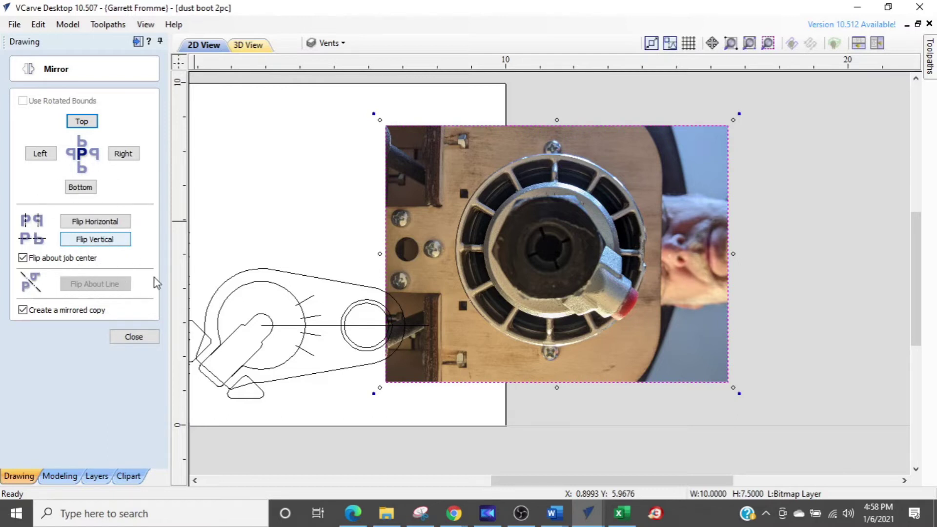
{"action": "scroll", "coordinate": [551, 427], "scroll_direction": "down", "scroll_amount": 3}
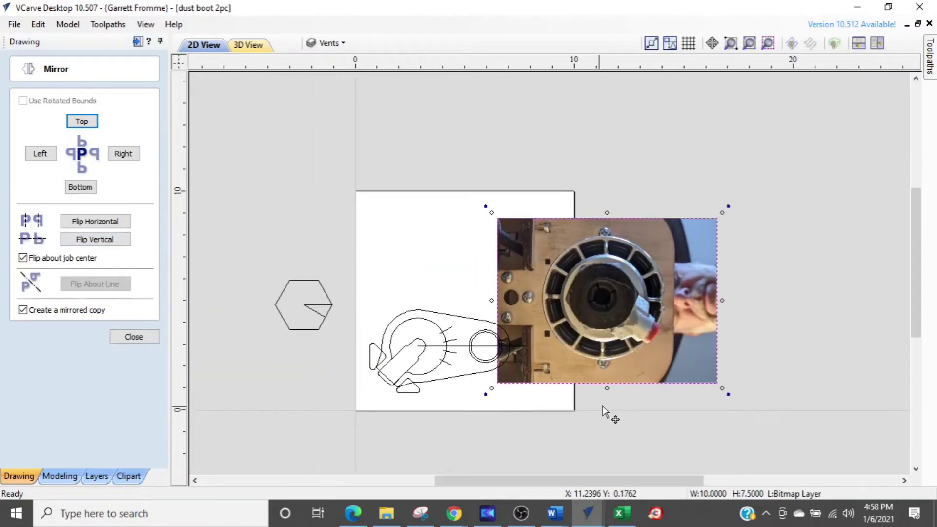
{"action": "key", "text": "ctrl"}
{"action": "key", "text": "ctrl"}
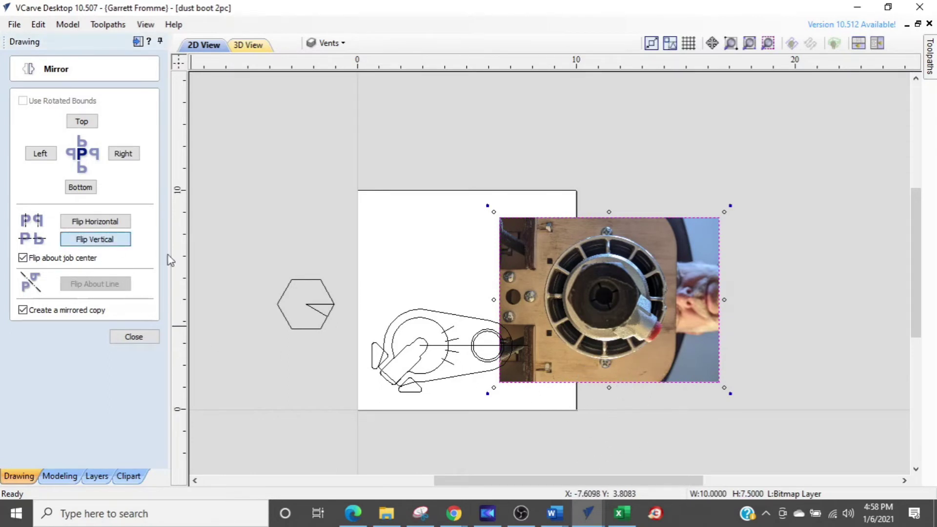
{"action": "key", "text": "Return"}
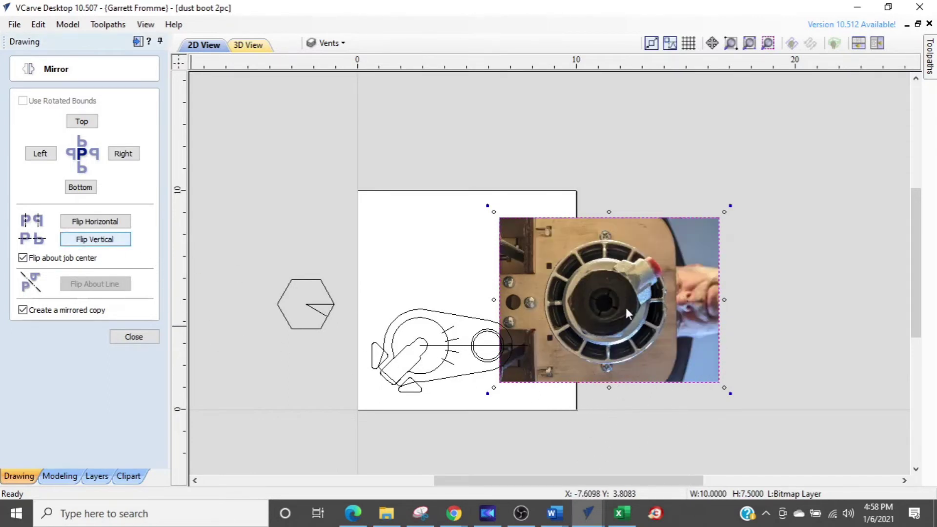
{"action": "key", "text": "Escape"}
{"action": "scroll", "coordinate": [586, 288], "scroll_direction": "up", "scroll_amount": 3}
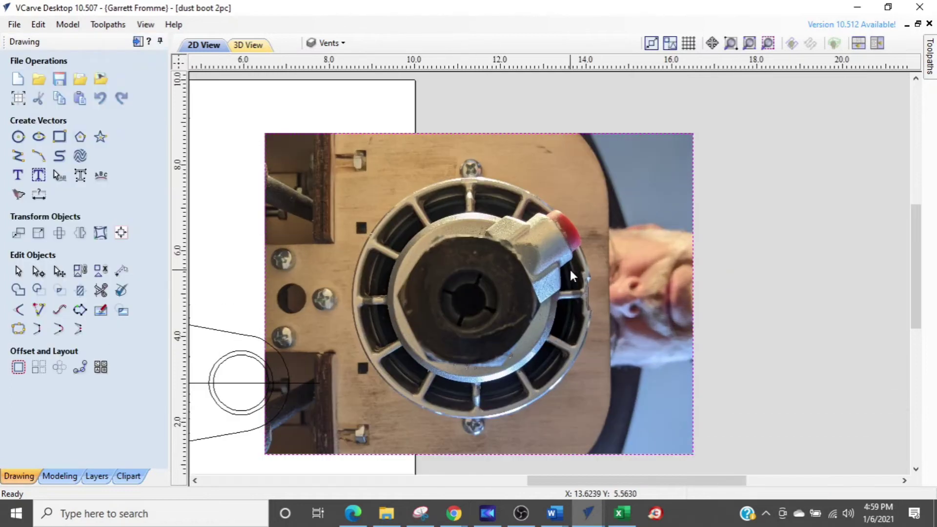
{"action": "middle_click_drag", "start_coordinate": [552, 273], "coordinate": [605, 243]}
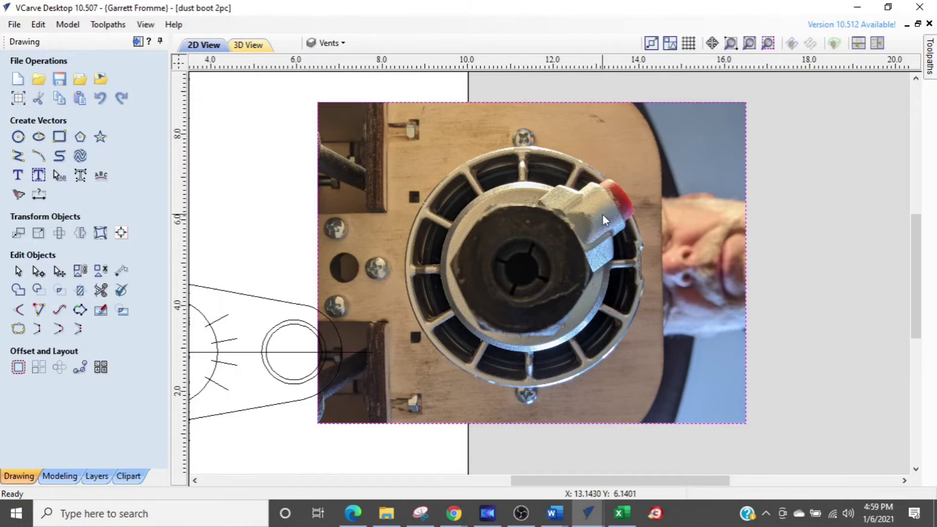
- Draw a 5.5-inch diameter circle centred on the router collet, tracing the base's outer ring
{"action": "left_click", "coordinate": [24, 140]}
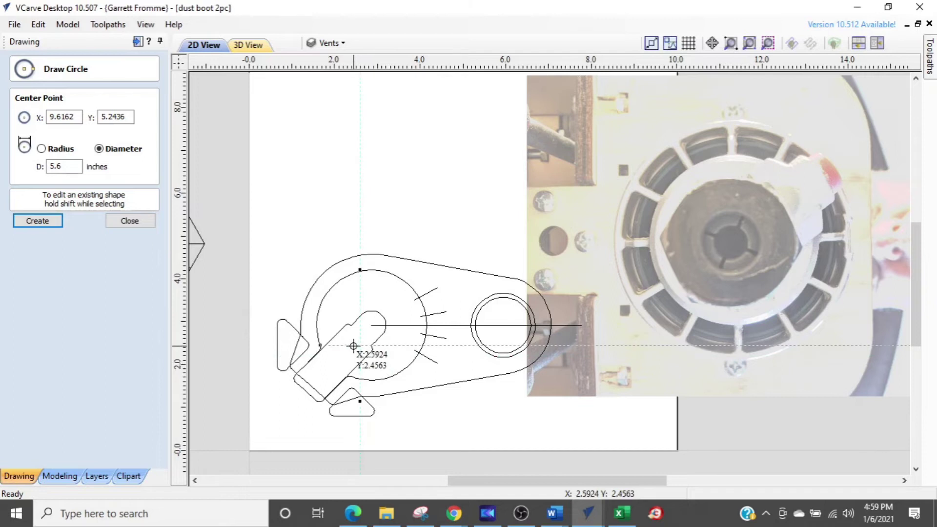
{"action": "middle_click_drag", "start_coordinate": [579, 306], "coordinate": [469, 264]}
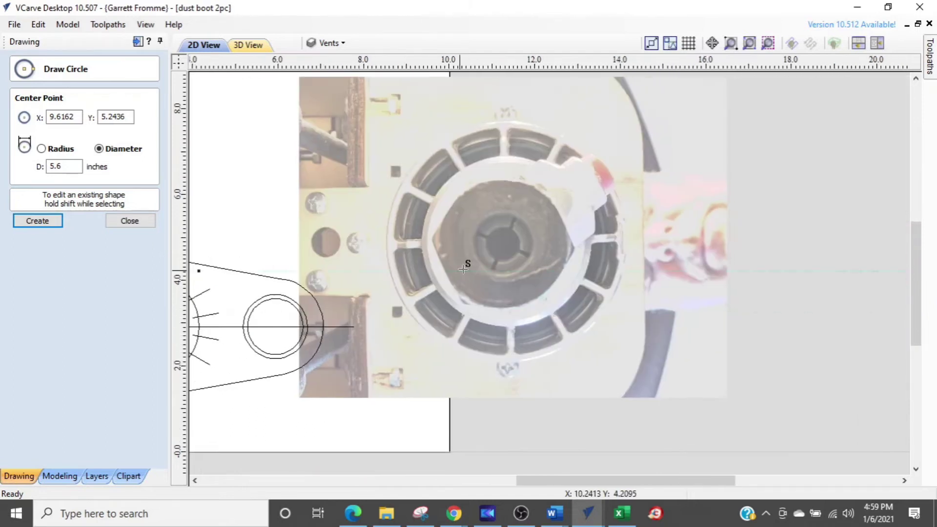
{"action": "scroll", "coordinate": [507, 234], "scroll_direction": "up", "scroll_amount": 3}
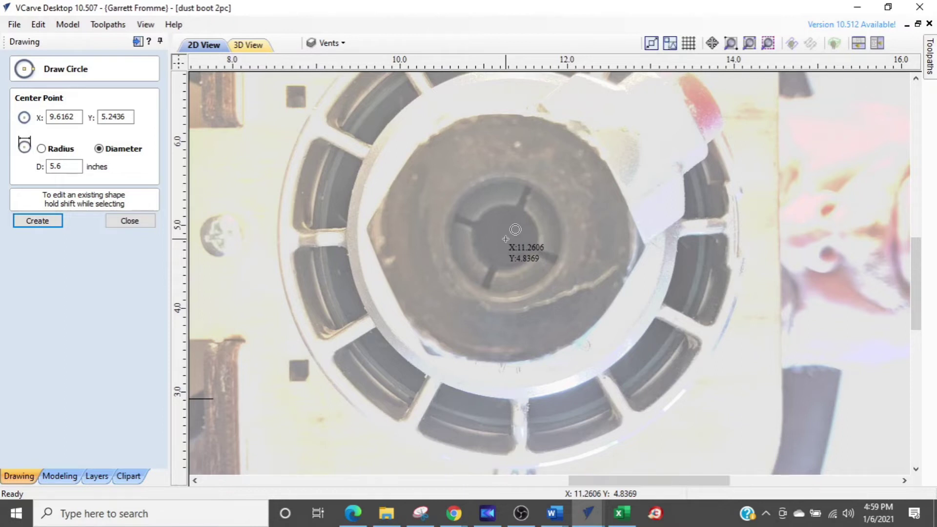
{"action": "left_click", "coordinate": [505, 239]}
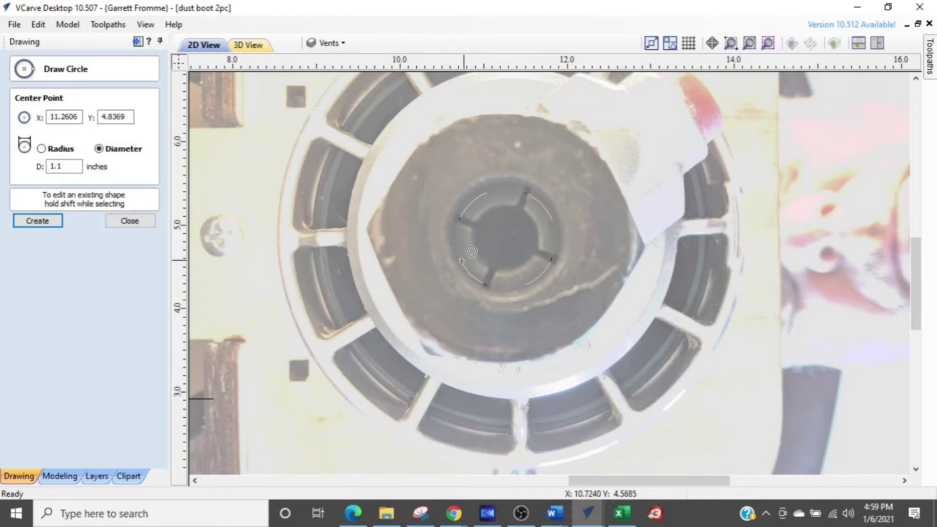
{"action": "left_click", "coordinate": [302, 347]}
{"action": "middle_click_drag", "start_coordinate": [454, 307], "coordinate": [428, 365]}
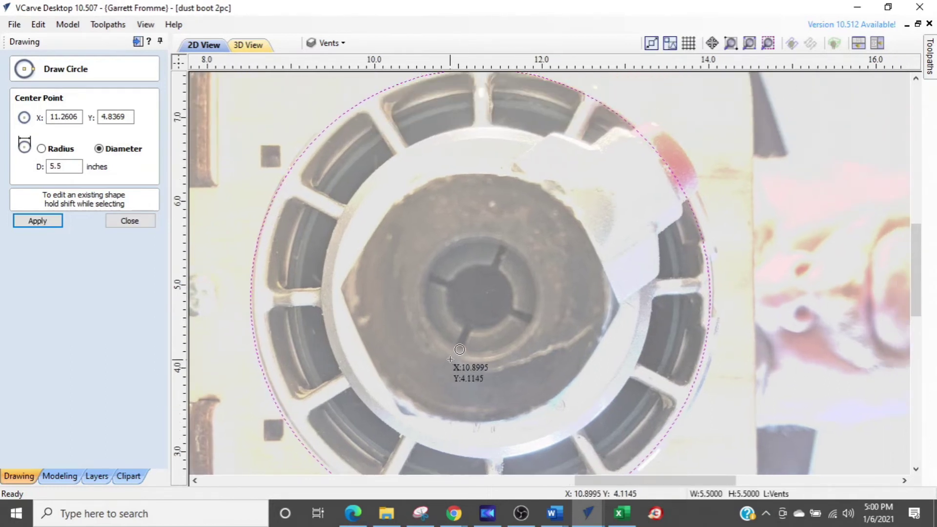
{"action": "key", "text": "Escape"}
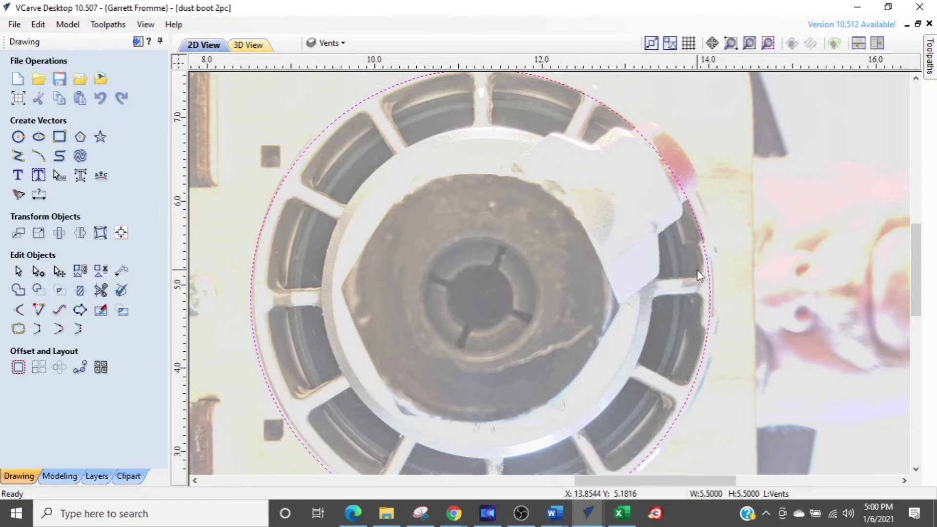
- Nudge the dashed circle up three times toward the top of the photo's base rim
{"action": "scroll", "coordinate": [699, 184], "scroll_direction": "up", "scroll_amount": 3}
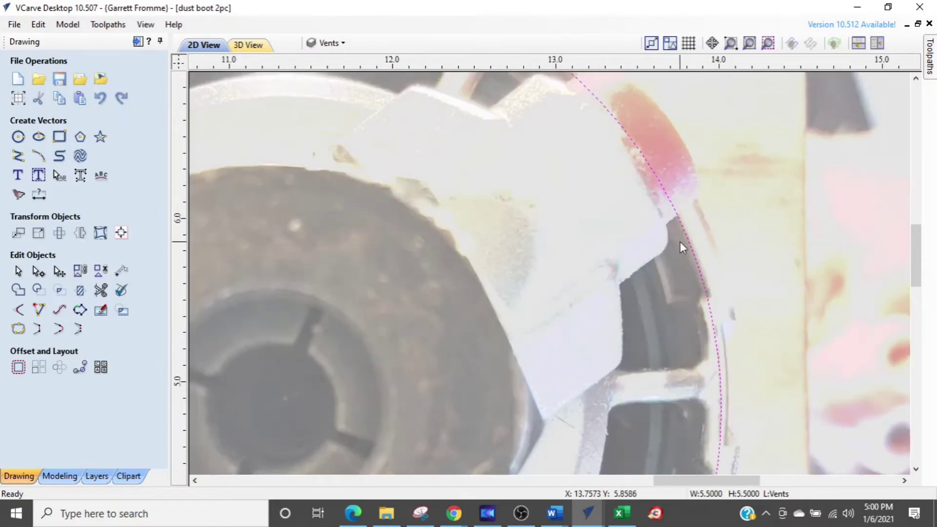
{"action": "scroll", "coordinate": [666, 206], "scroll_direction": "down", "scroll_amount": 3}
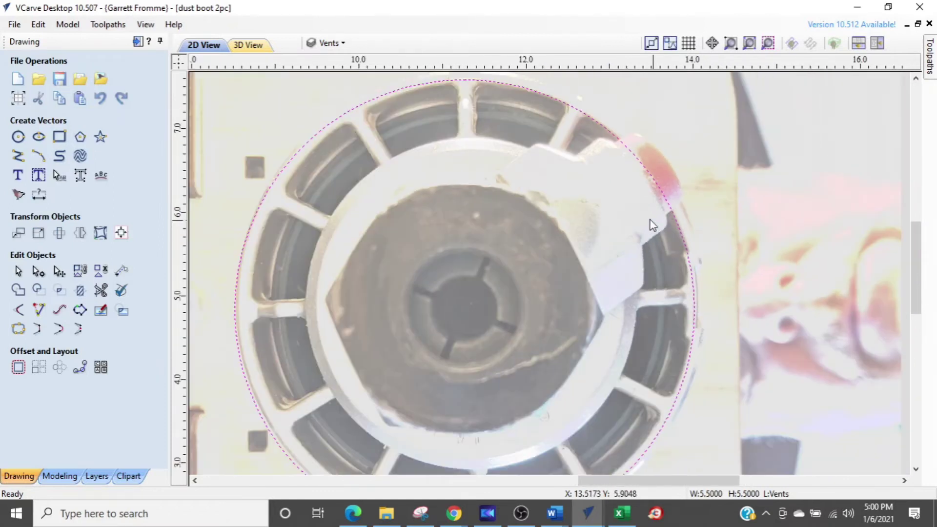
{"action": "scroll", "coordinate": [303, 197], "scroll_direction": "up", "scroll_amount": 1}
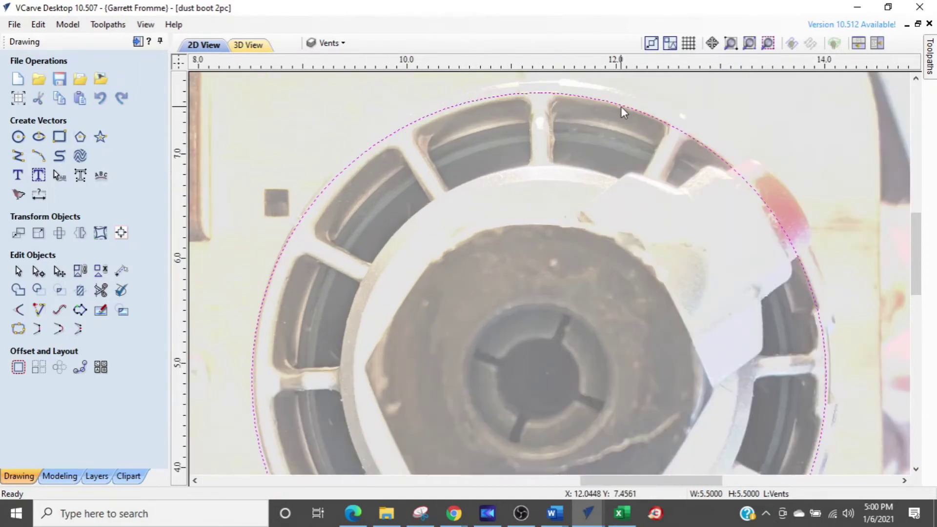
{"action": "key", "text": "ctrl"}
{"action": "middle_click_drag", "start_coordinate": [579, 99], "coordinate": [579, 132]}
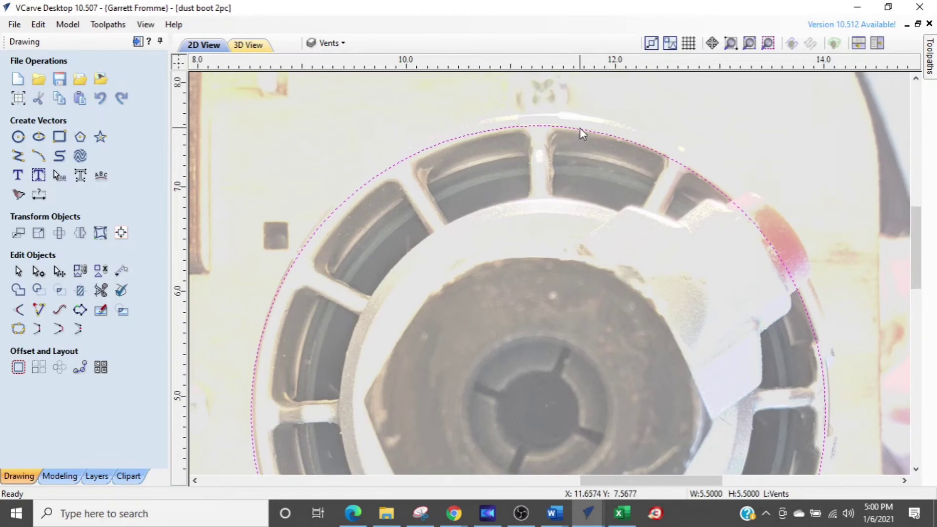
{"action": "key", "text": "ctrl"}
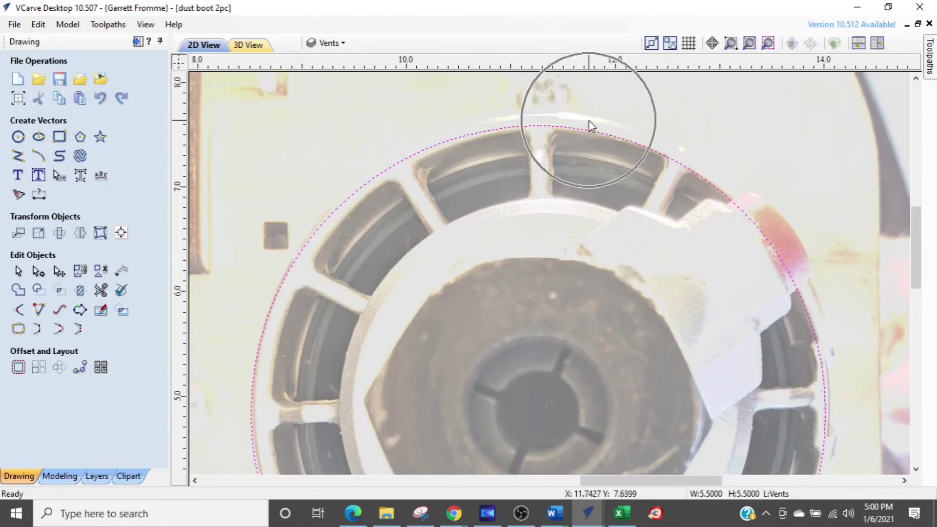
{"action": "scroll", "coordinate": [581, 127], "scroll_direction": "down", "scroll_amount": 3}
{"action": "scroll", "coordinate": [544, 320], "scroll_direction": "up", "scroll_amount": 1}
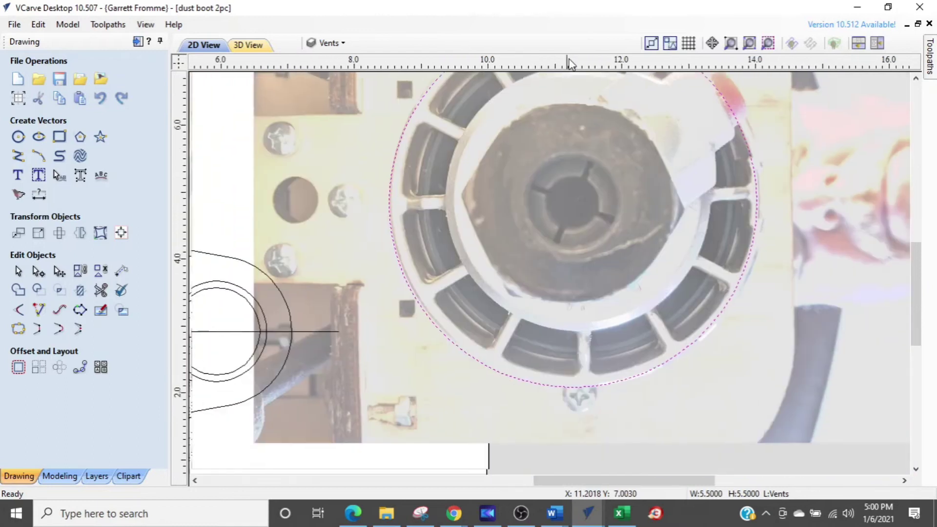
{"action": "scroll", "coordinate": [588, 396], "scroll_direction": "up", "scroll_amount": 3}
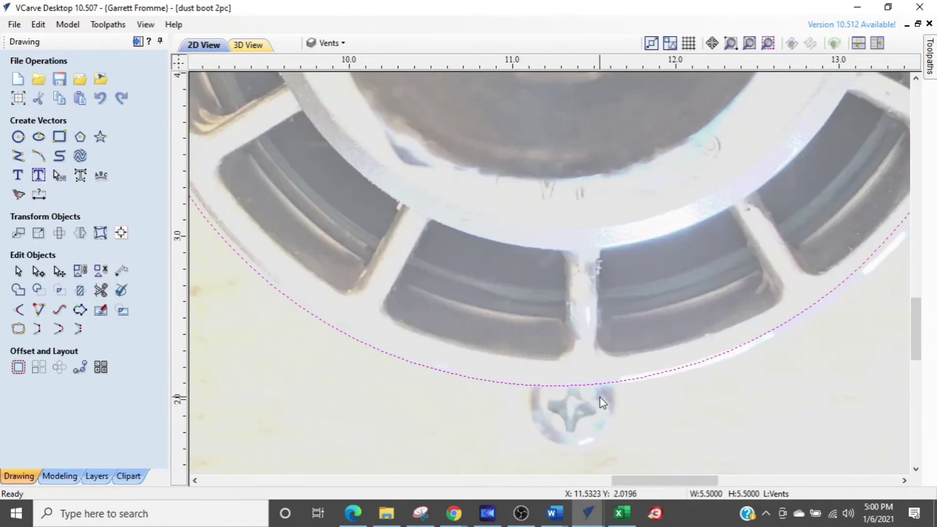
{"action": "key", "text": "Up"}
{"action": "key", "text": "Up"}
{"action": "key", "text": "Up"}
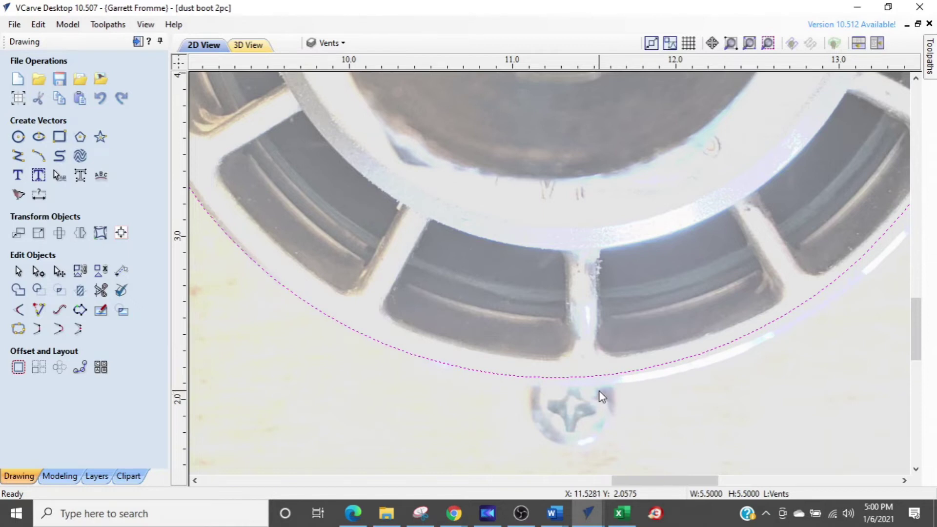
{"action": "key", "text": "Up"}
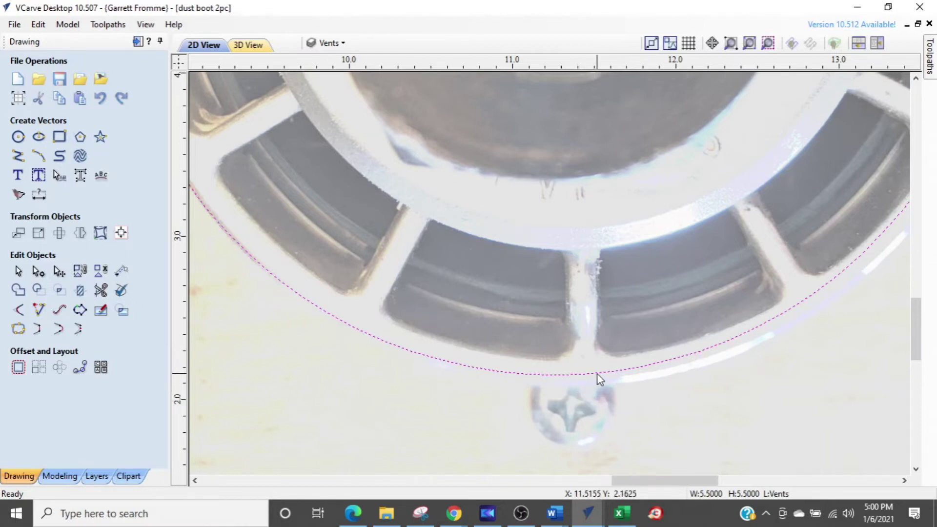
{"action": "key", "text": "Up"}
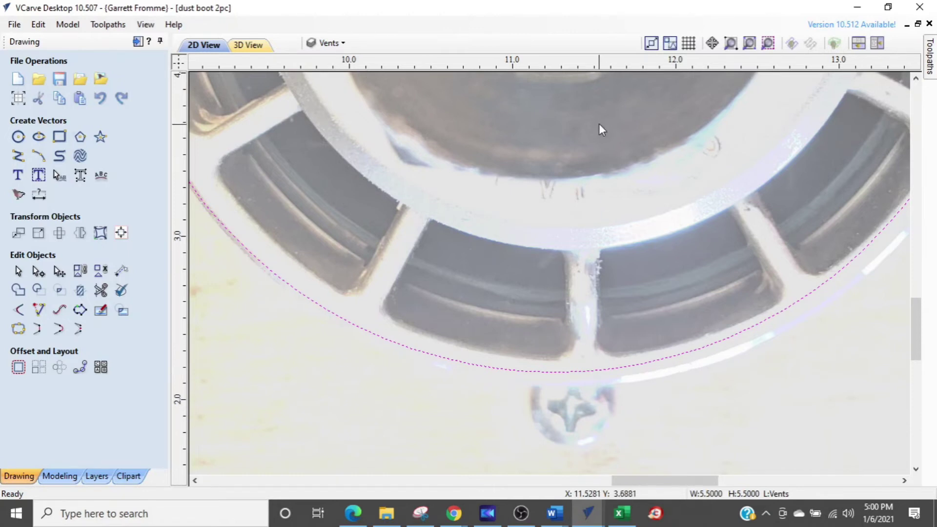
- Nudge the circle back down once and right once to match the rim's top and right edges
{"action": "middle_click_drag", "start_coordinate": [599, 141], "coordinate": [583, 376]}
{"action": "scroll", "coordinate": [609, 169], "scroll_direction": "down", "scroll_amount": 2}
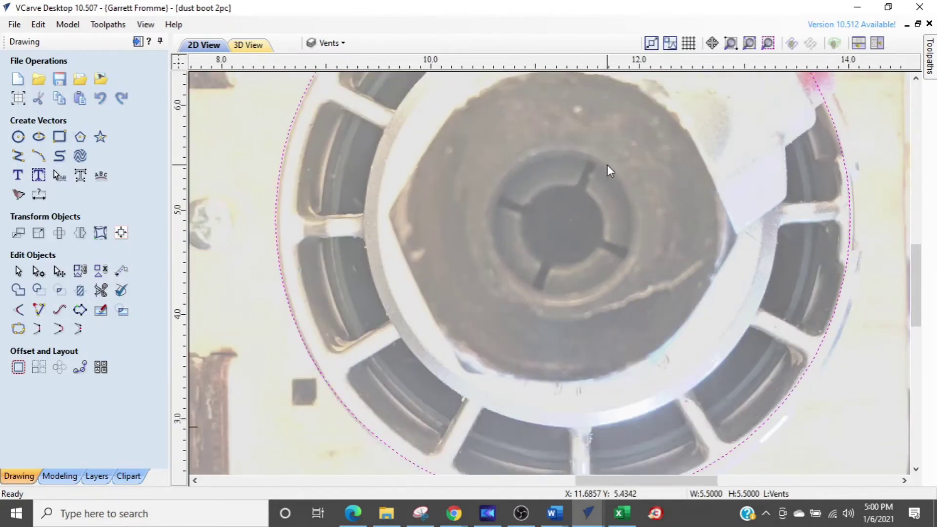
{"action": "middle_click_drag", "start_coordinate": [608, 170], "coordinate": [609, 394]}
{"action": "scroll", "coordinate": [581, 166], "scroll_direction": "up", "scroll_amount": 2}
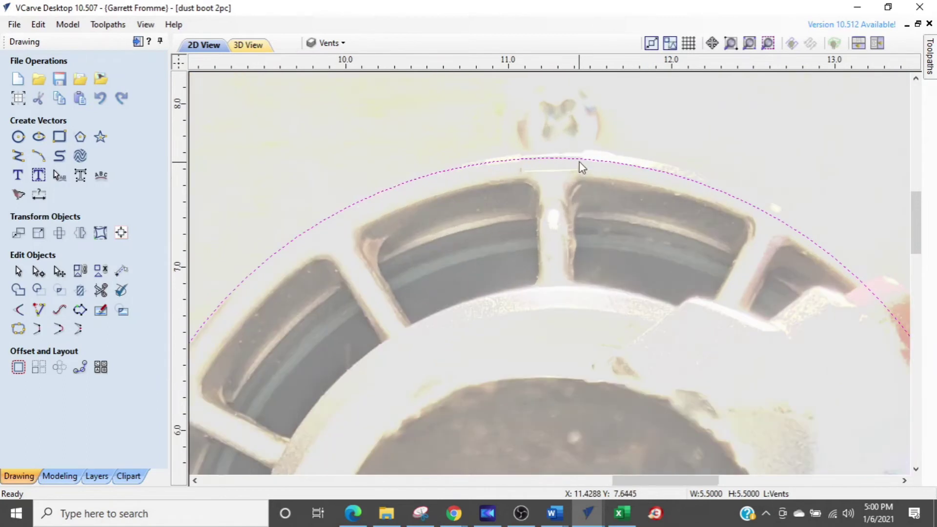
{"action": "key", "text": "Down"}
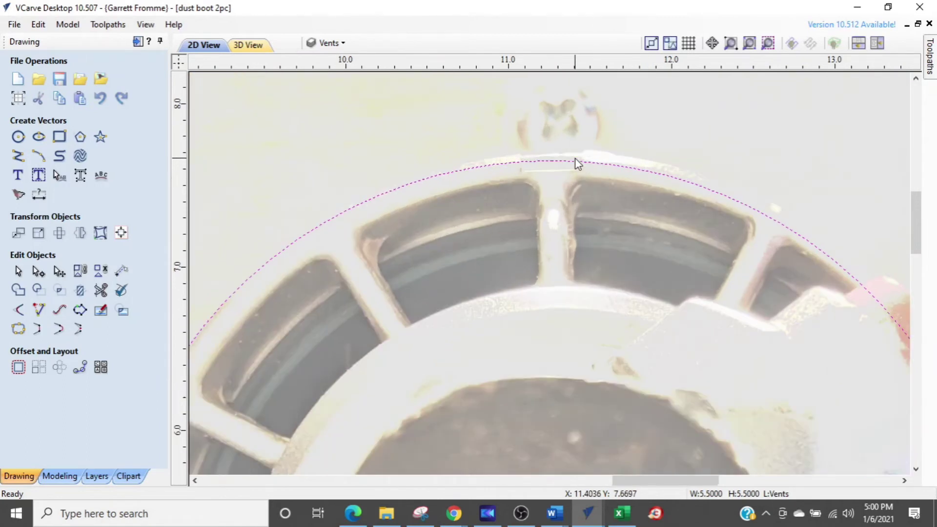
{"action": "middle_click_drag", "start_coordinate": [581, 305], "coordinate": [608, 59]}
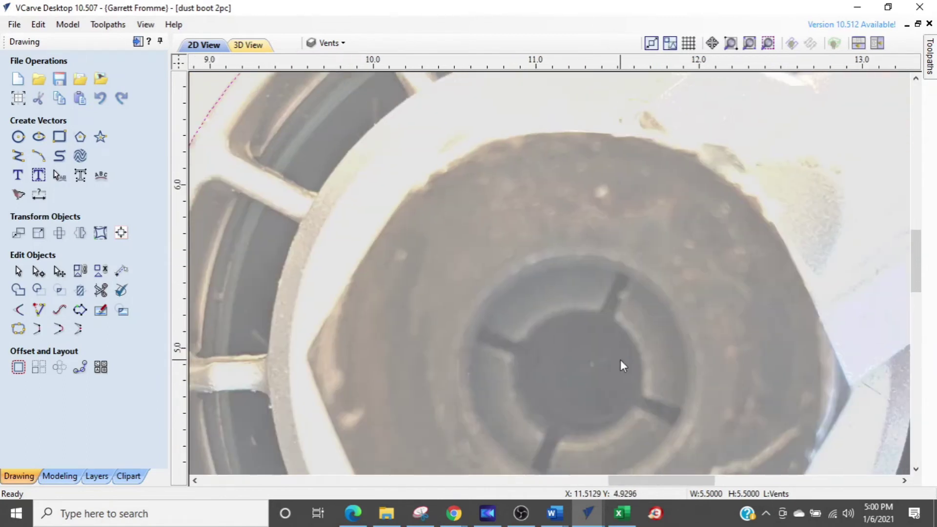
{"action": "middle_click_drag", "start_coordinate": [620, 359], "coordinate": [611, 152]}
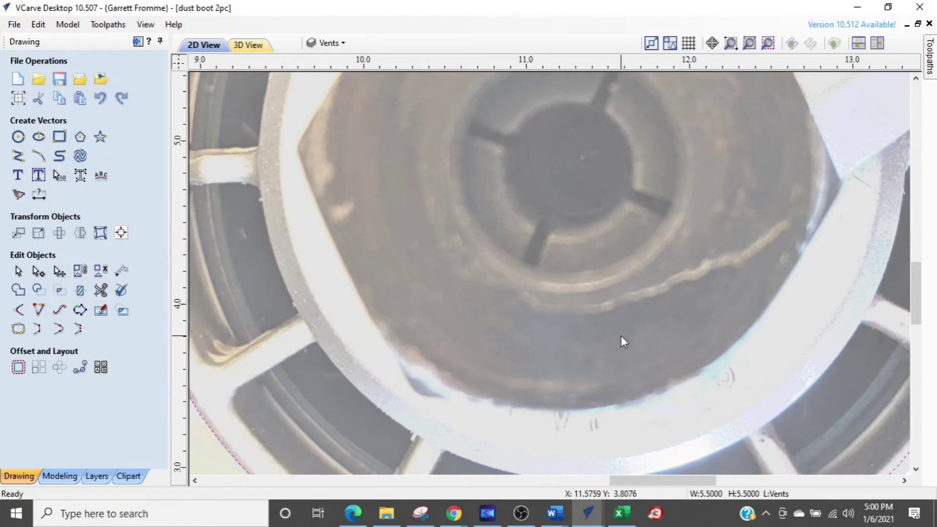
{"action": "middle_click_drag", "start_coordinate": [615, 358], "coordinate": [576, 175]}
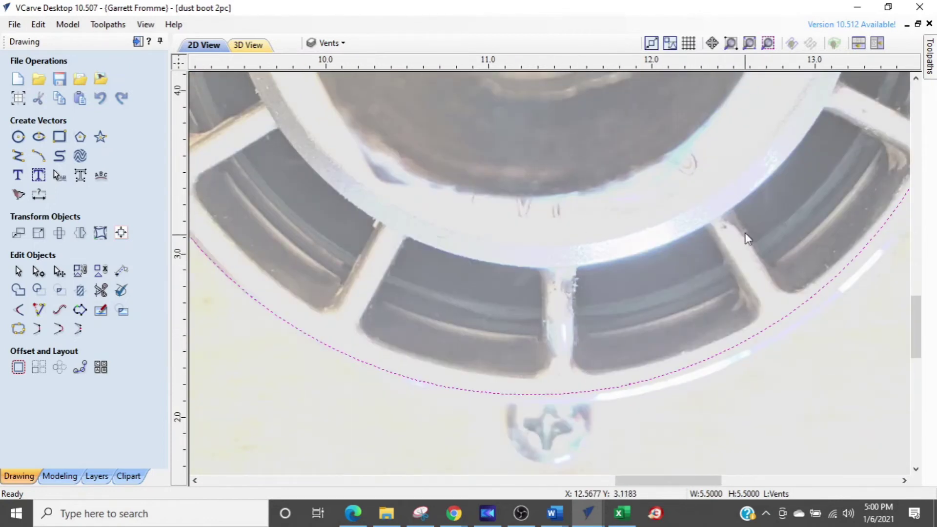
{"action": "middle_click_drag", "start_coordinate": [747, 238], "coordinate": [529, 399]}
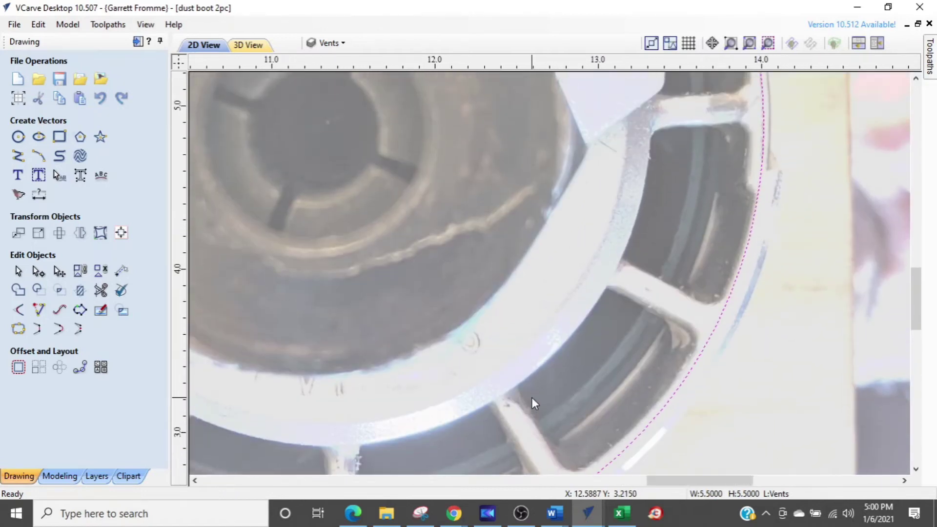
{"action": "key", "text": "Right"}
{"action": "key", "text": "Right"}
{"action": "key", "text": "Right"}
- Check the circle's left, lower-right and upper edges against the photo's rim
{"action": "middle_click_drag", "start_coordinate": [466, 375], "coordinate": [936, 287]}
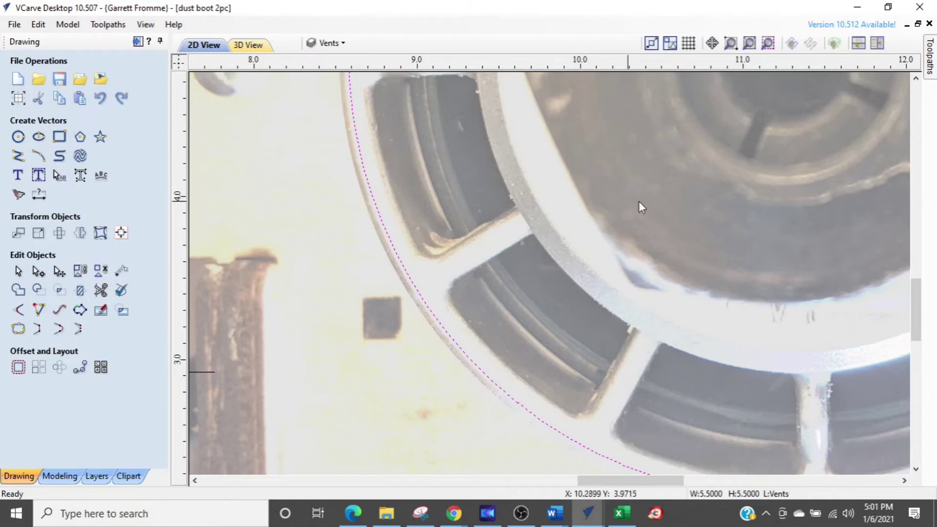
{"action": "middle_click_drag", "start_coordinate": [701, 199], "coordinate": [318, 187]}
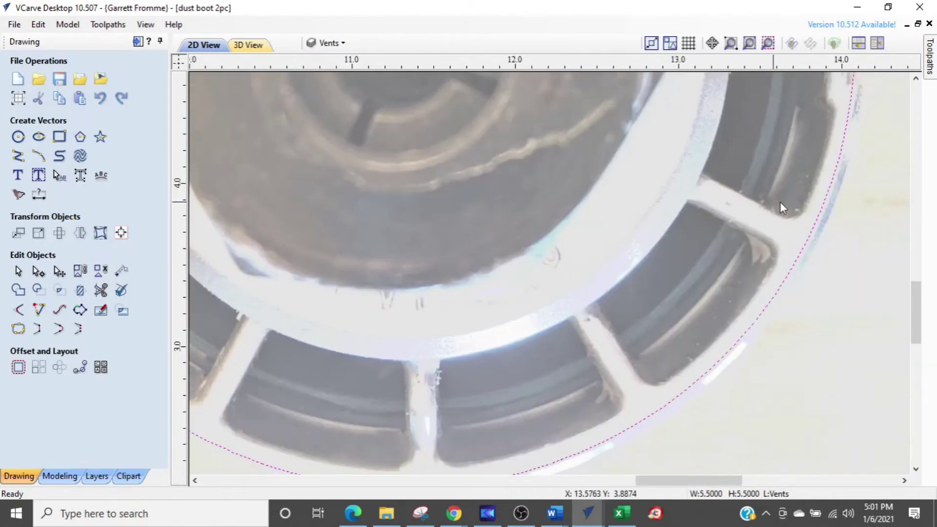
{"action": "scroll", "coordinate": [809, 156], "scroll_direction": "down", "scroll_amount": 2}
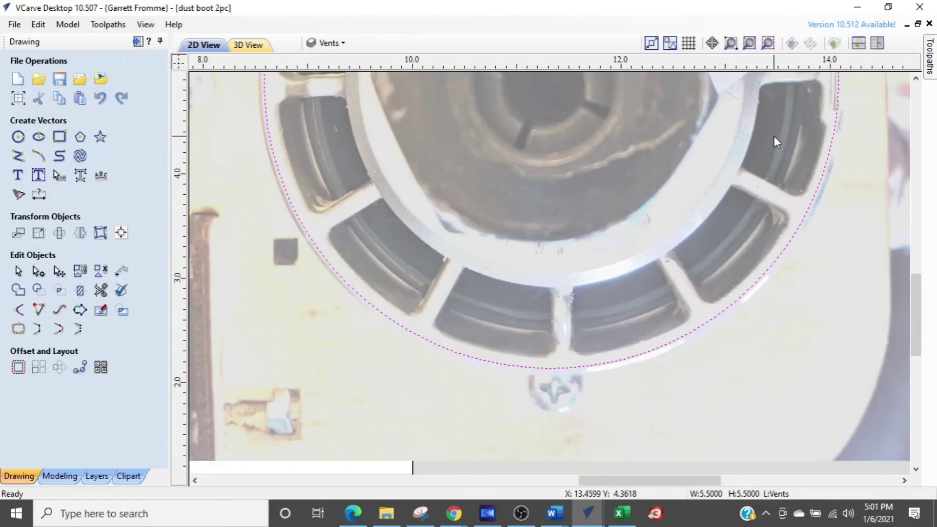
{"action": "middle_click_drag", "start_coordinate": [774, 137], "coordinate": [784, 374]}
{"action": "middle_click_drag", "start_coordinate": [734, 259], "coordinate": [737, 348]}
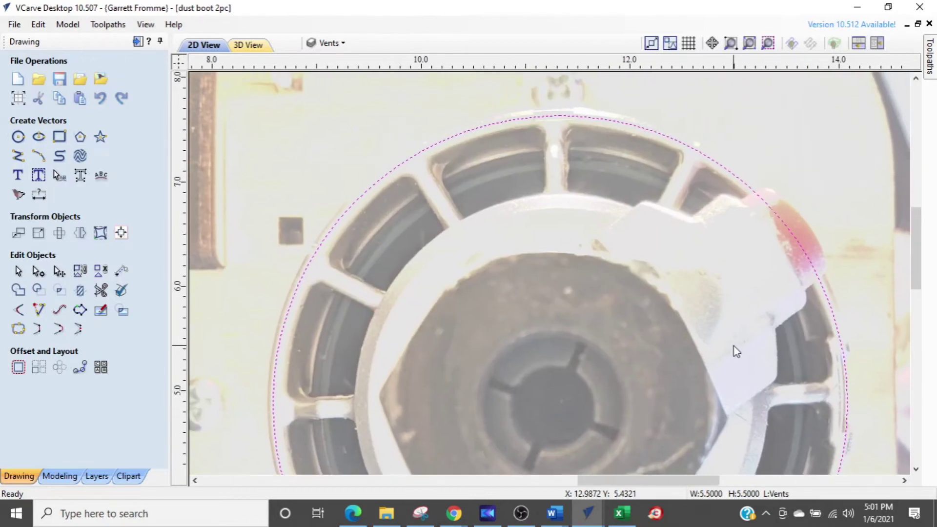
{"action": "middle_click_drag", "start_coordinate": [737, 351], "coordinate": [703, 315]}
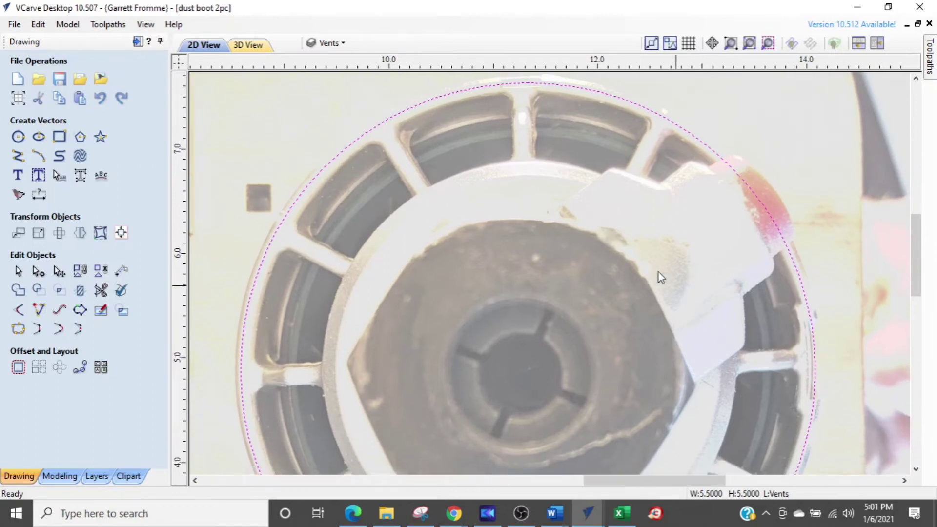
- Start a trial polyline from the router circle's centre with snapping on, then cancel it
{"action": "left_click", "coordinate": [17, 159]}
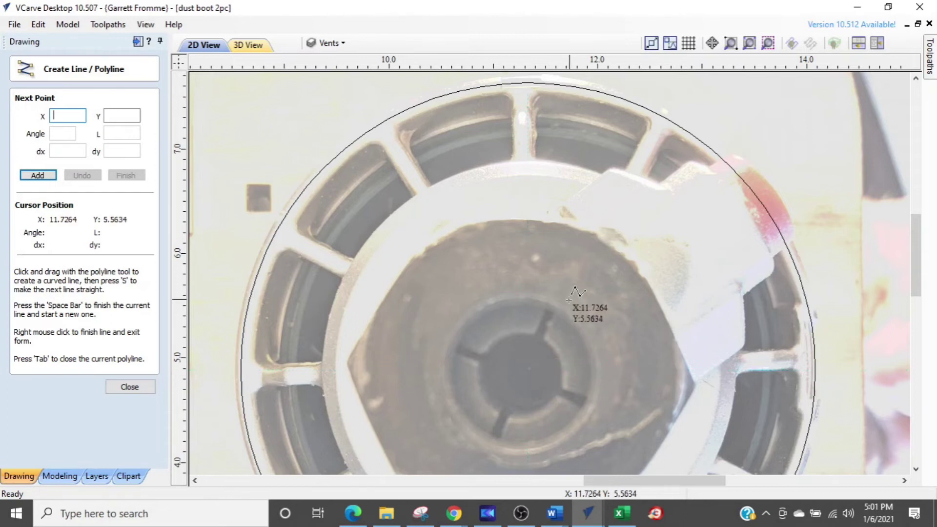
{"action": "left_click", "coordinate": [665, 46]}
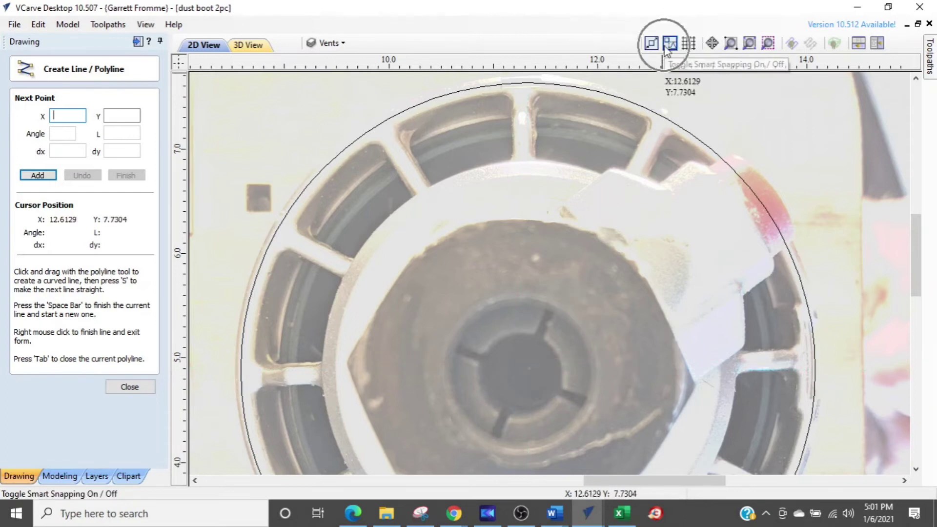
{"action": "left_click", "coordinate": [528, 369]}
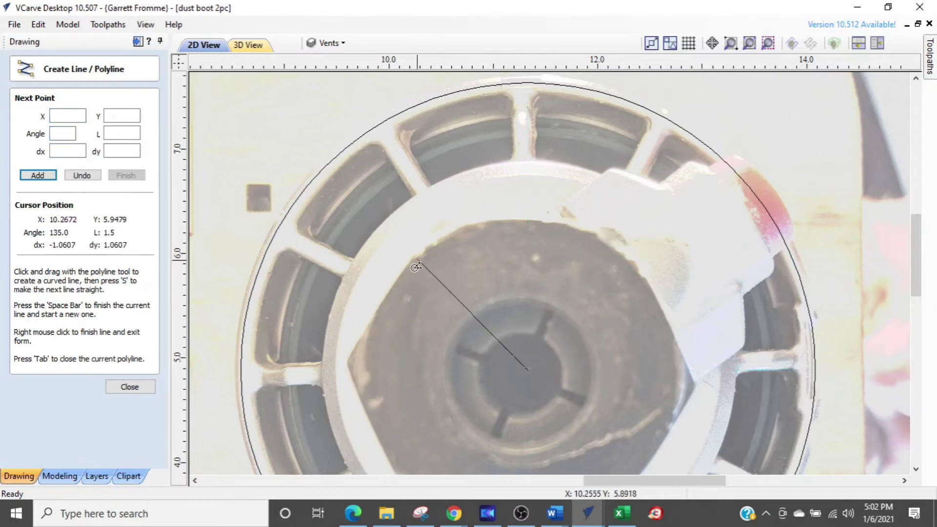
{"action": "scroll", "coordinate": [391, 359], "scroll_direction": "up", "scroll_amount": 2}
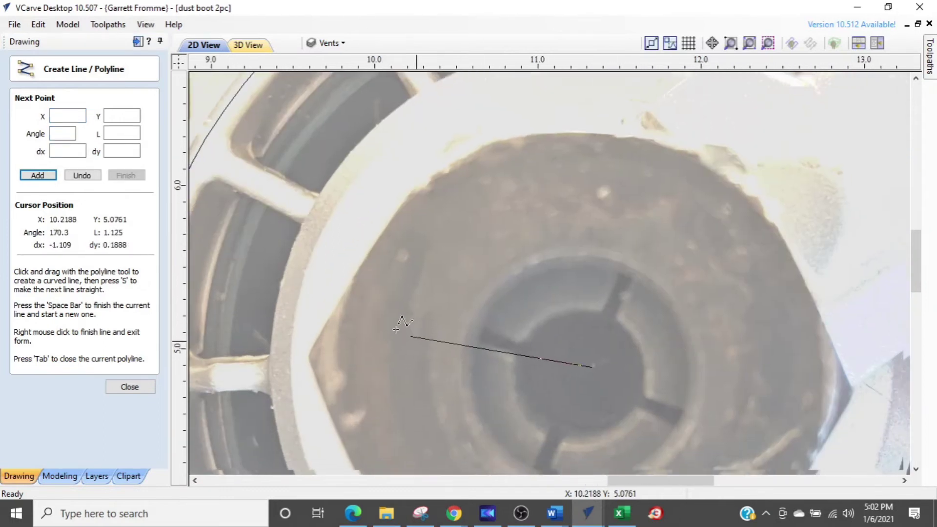
{"action": "middle_click_drag", "start_coordinate": [408, 333], "coordinate": [363, 310]}
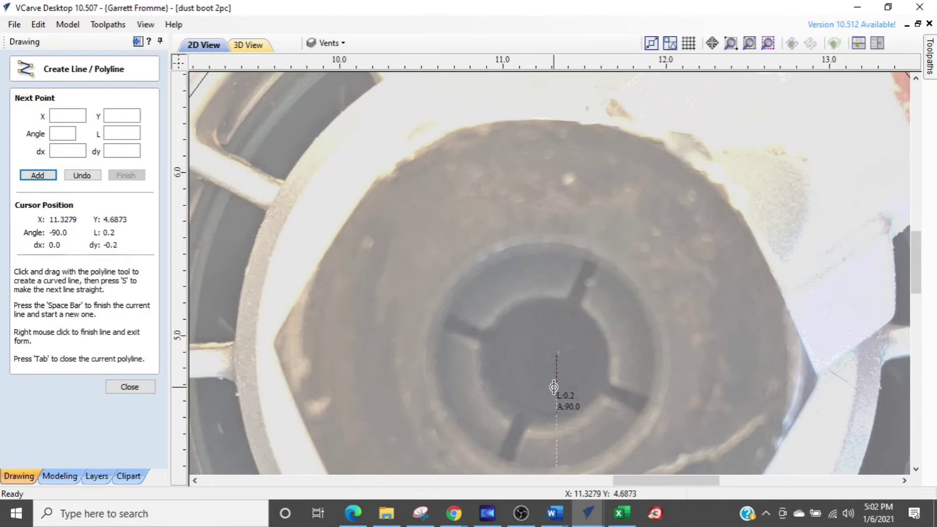
{"action": "right_click", "coordinate": [477, 390]}
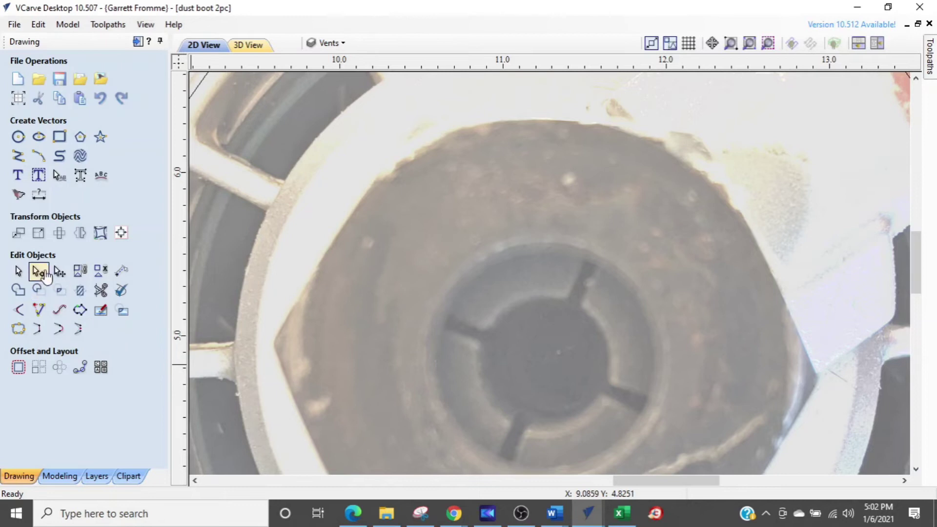
- Start a line at the collet centre and swing it out to read 3.35 in at 36°
{"action": "left_click", "coordinate": [25, 194]}
{"action": "middle_click_drag", "start_coordinate": [288, 279], "coordinate": [358, 307]}
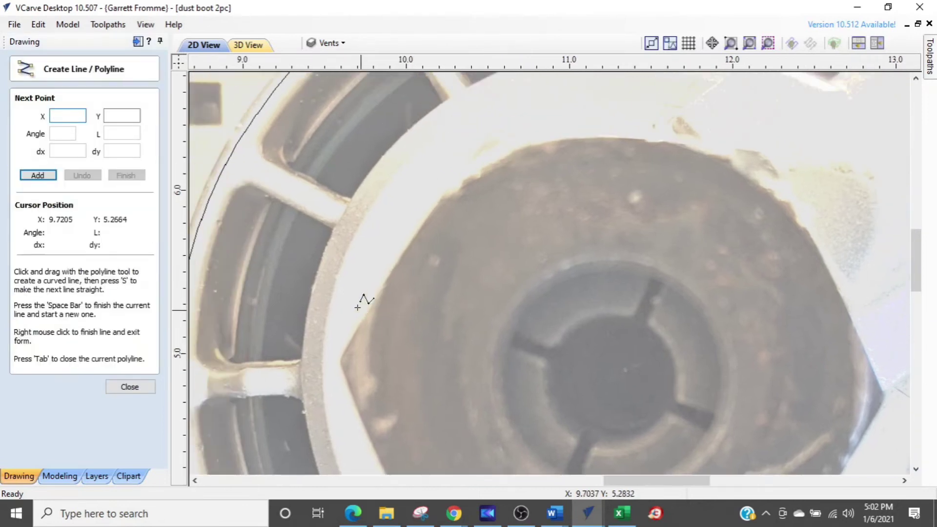
{"action": "right_click", "coordinate": [614, 380]}
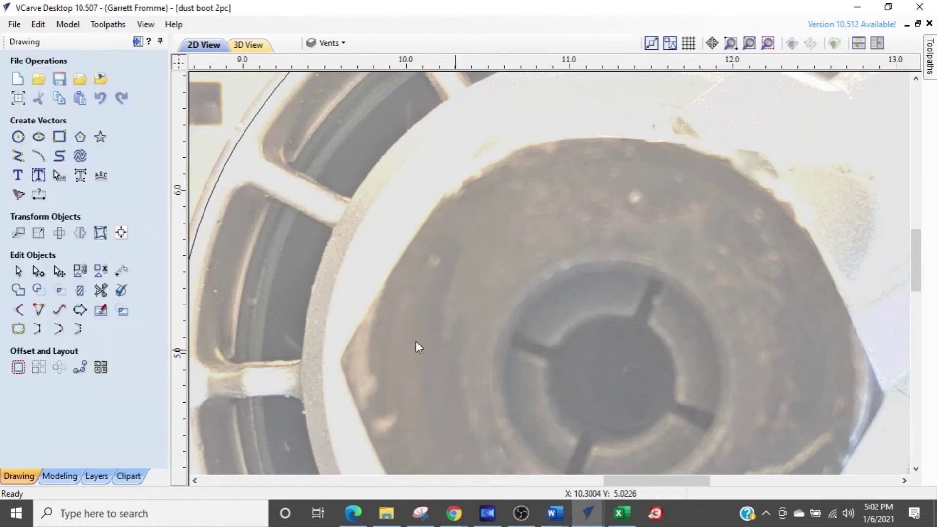
{"action": "left_click", "coordinate": [15, 161]}
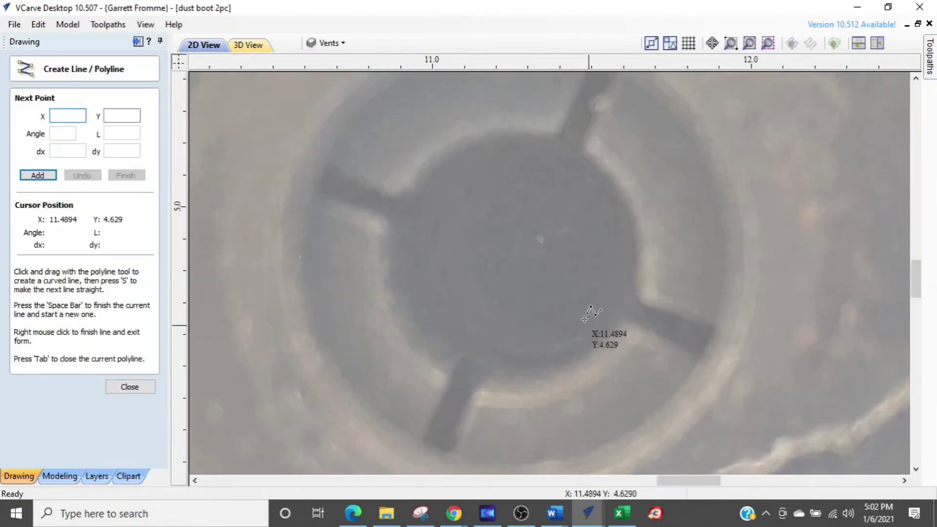
{"action": "scroll", "coordinate": [613, 386], "scroll_direction": "up", "scroll_amount": 2}
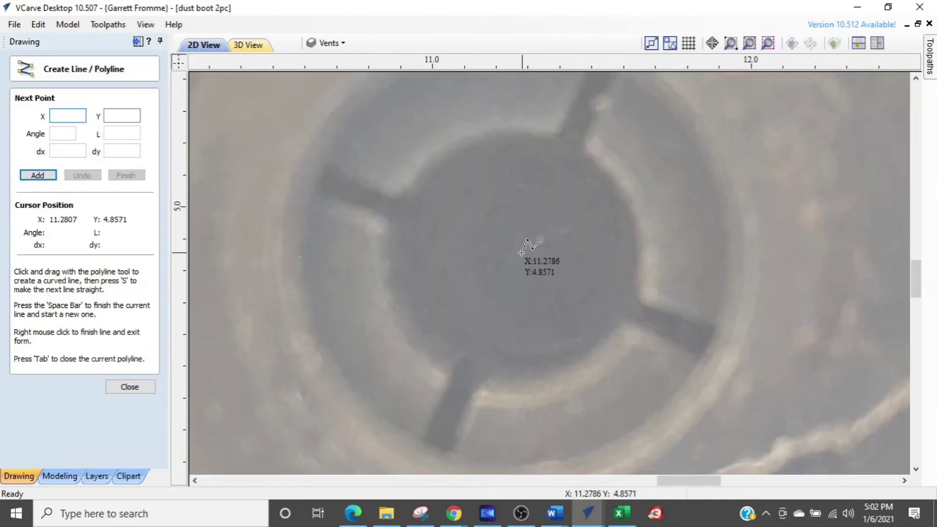
{"action": "left_click", "coordinate": [520, 253]}
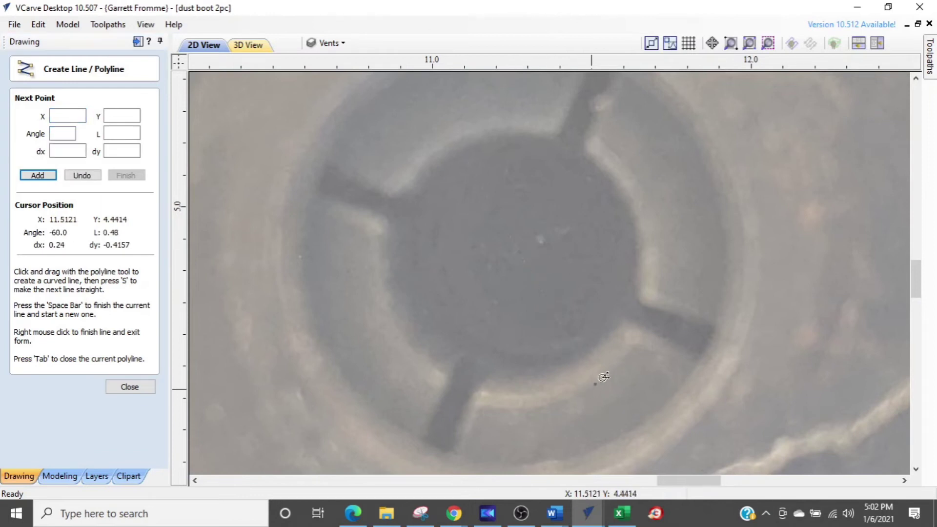
{"action": "scroll", "coordinate": [643, 329], "scroll_direction": "down", "scroll_amount": 1}
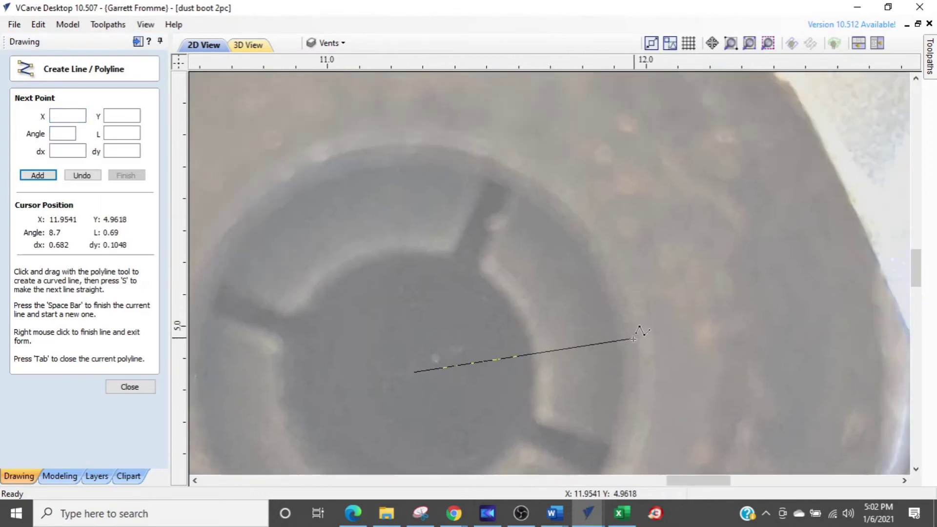
{"action": "scroll", "coordinate": [647, 316], "scroll_direction": "down", "scroll_amount": 3}
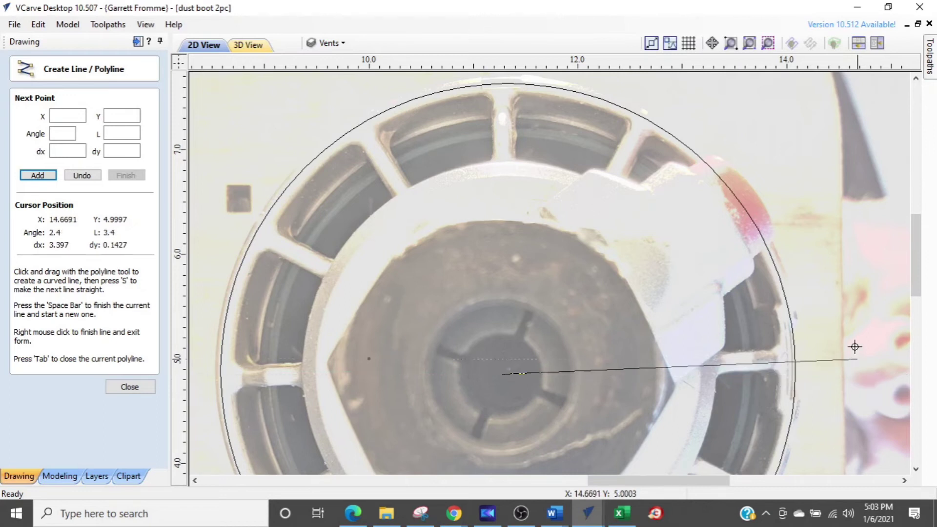
- Move the Shaft slot shape up and right into open space just above the boot outline
{"action": "right_click", "coordinate": [785, 169]}
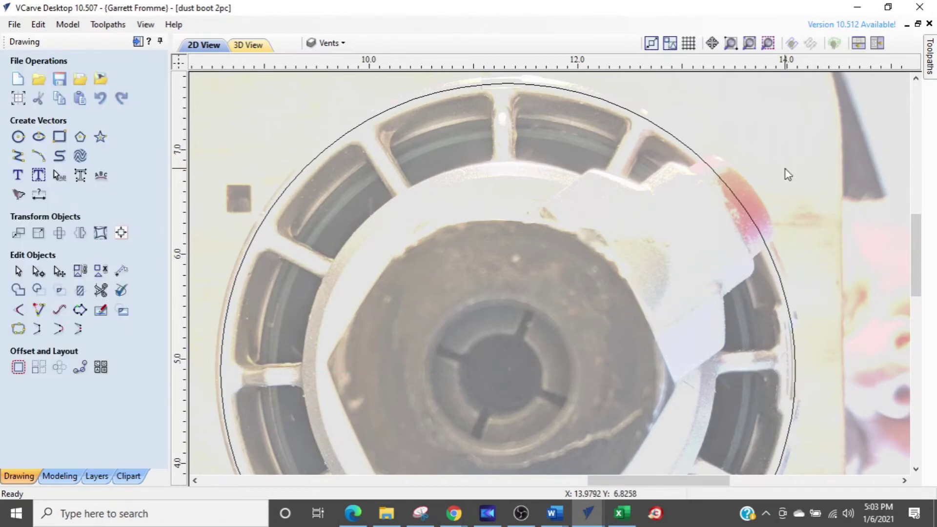
{"action": "scroll", "coordinate": [787, 174], "scroll_direction": "down", "scroll_amount": 3}
{"action": "scroll", "coordinate": [562, 276], "scroll_direction": "down", "scroll_amount": 2}
{"action": "middle_click_drag", "start_coordinate": [561, 275], "coordinate": [594, 264]}
{"action": "scroll", "coordinate": [376, 308], "scroll_direction": "up", "scroll_amount": 3}
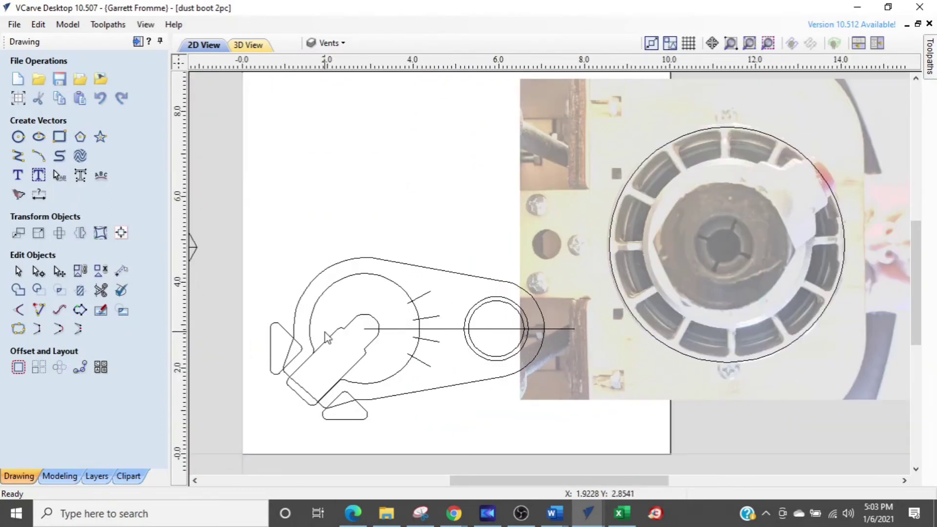
{"action": "left_click", "coordinate": [334, 342]}
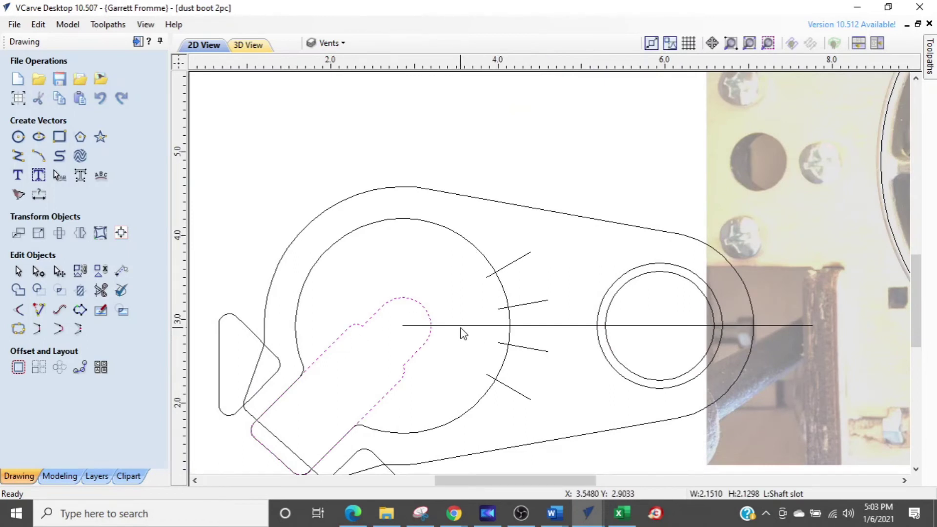
{"action": "left_click", "coordinate": [461, 327]}
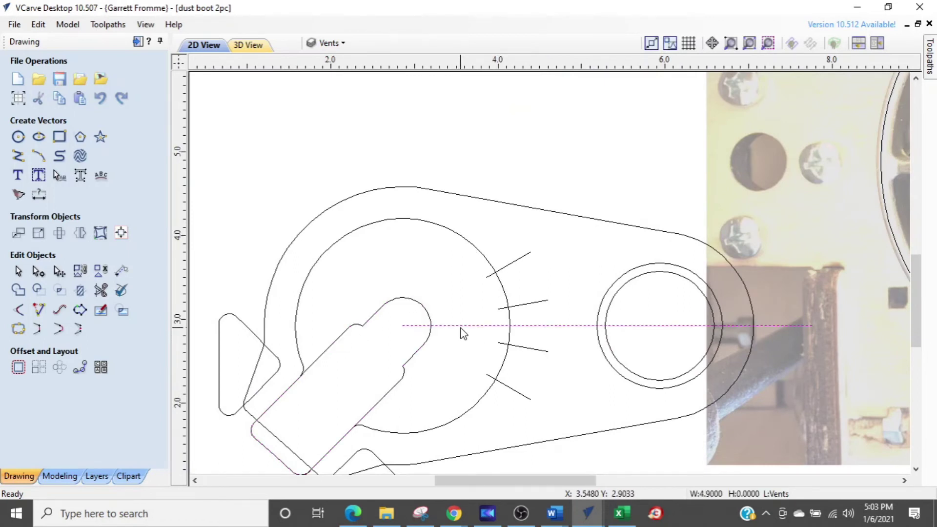
{"action": "left_click", "coordinate": [340, 337]}
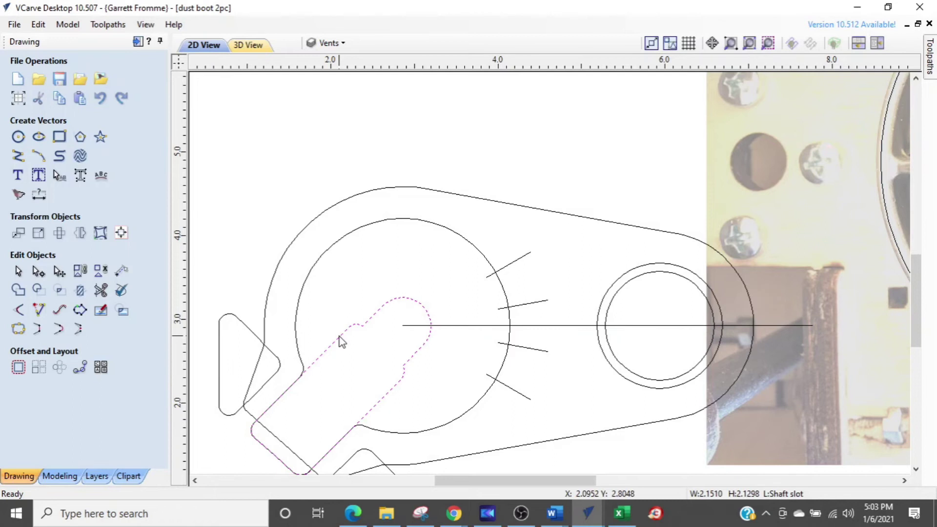
{"action": "left_click", "coordinate": [342, 342]}
{"action": "left_click_drag", "start_coordinate": [342, 342], "coordinate": [531, 105]}
{"action": "middle_click_drag", "start_coordinate": [628, 242], "coordinate": [450, 387]}
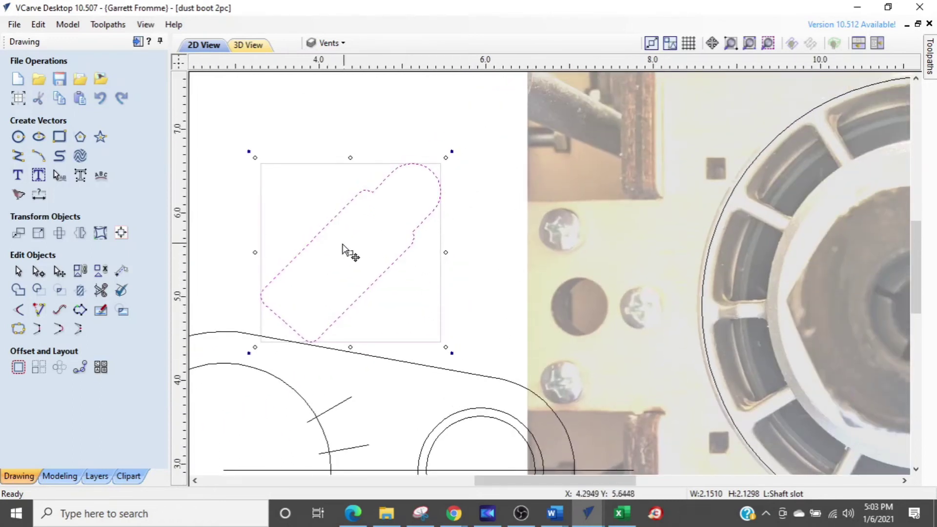
{"action": "left_click", "coordinate": [364, 122]}
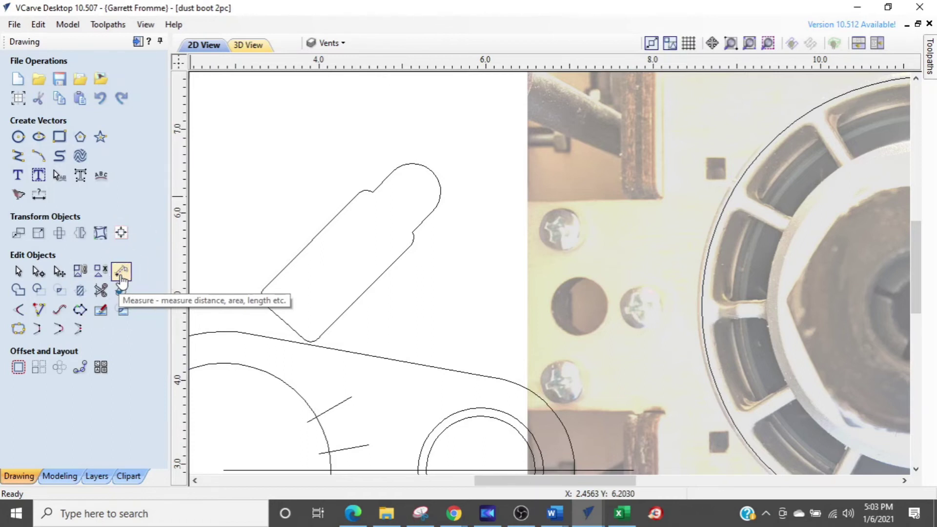
{"action": "left_click", "coordinate": [121, 275]}
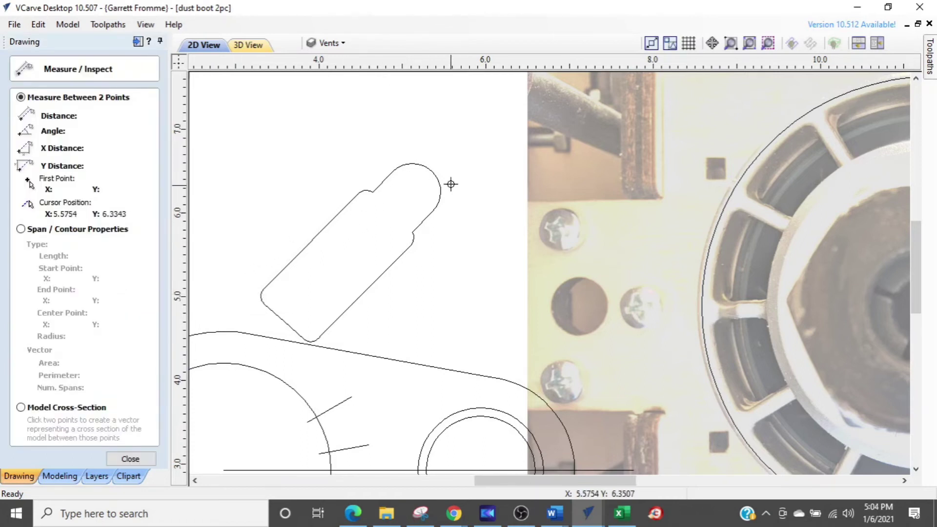
{"action": "scroll", "coordinate": [434, 167], "scroll_direction": "up", "scroll_amount": 2}
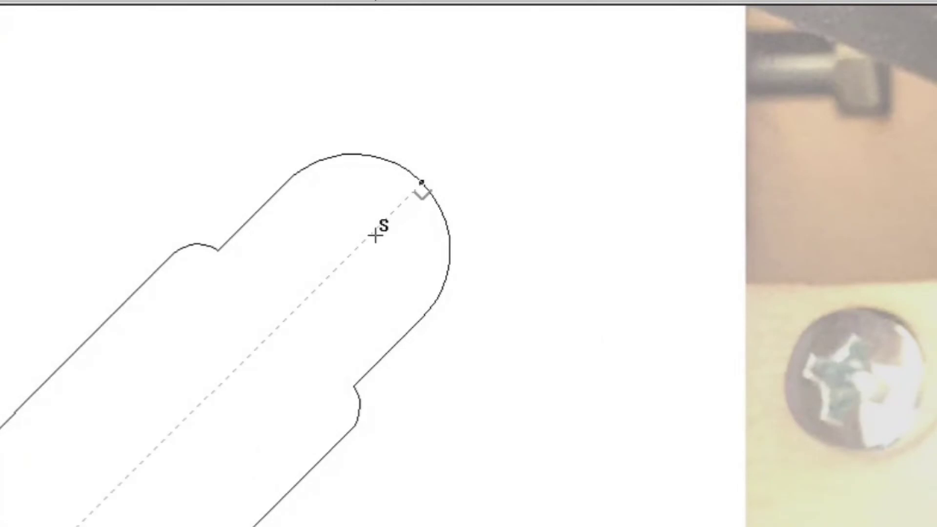
{"action": "left_click", "coordinate": [366, 241]}
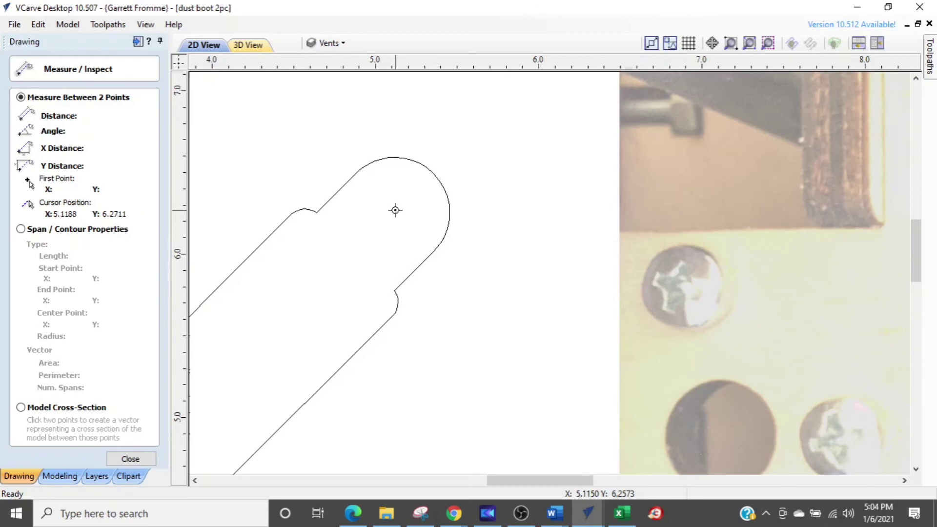
{"action": "left_click", "coordinate": [355, 246]}
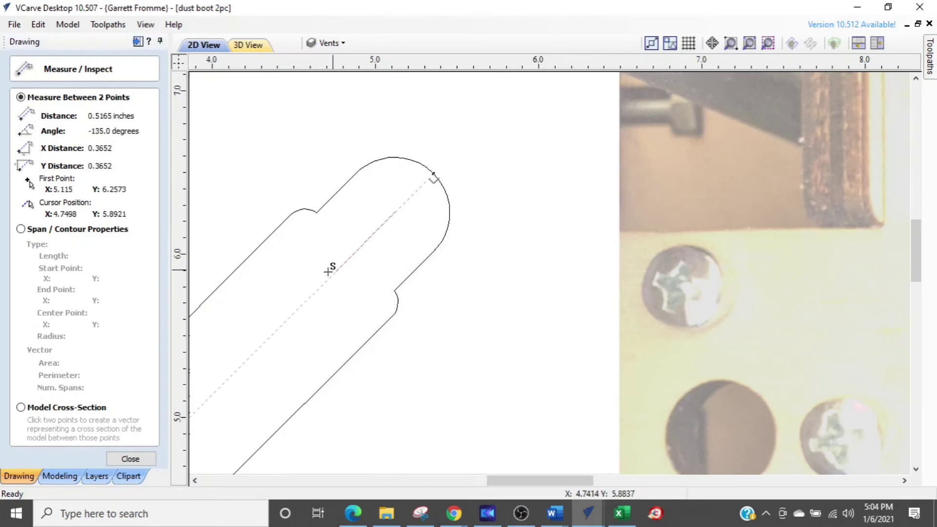
{"action": "scroll", "coordinate": [306, 284], "scroll_direction": "down", "scroll_amount": 2}
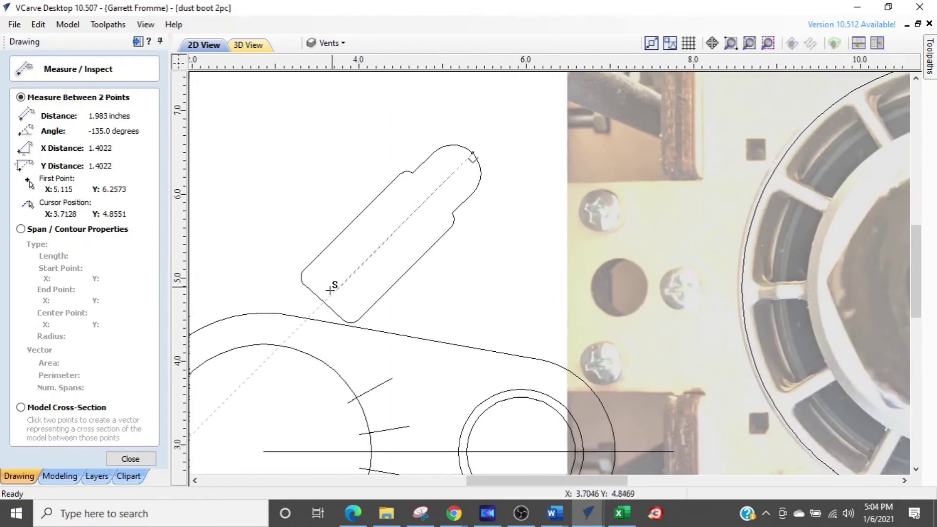
{"action": "scroll", "coordinate": [318, 303], "scroll_direction": "up", "scroll_amount": 2}
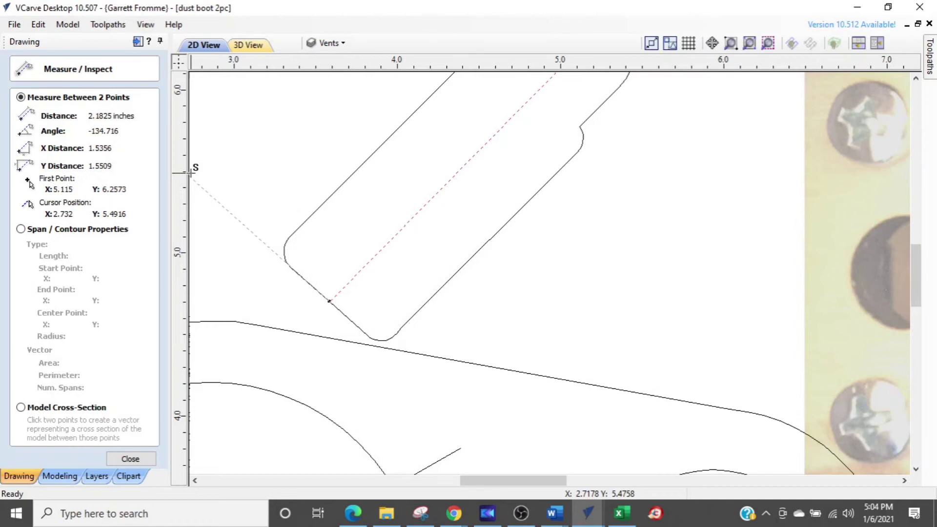
{"action": "scroll", "coordinate": [272, 195], "scroll_direction": "down", "scroll_amount": 3}
{"action": "key", "text": "Escape"}
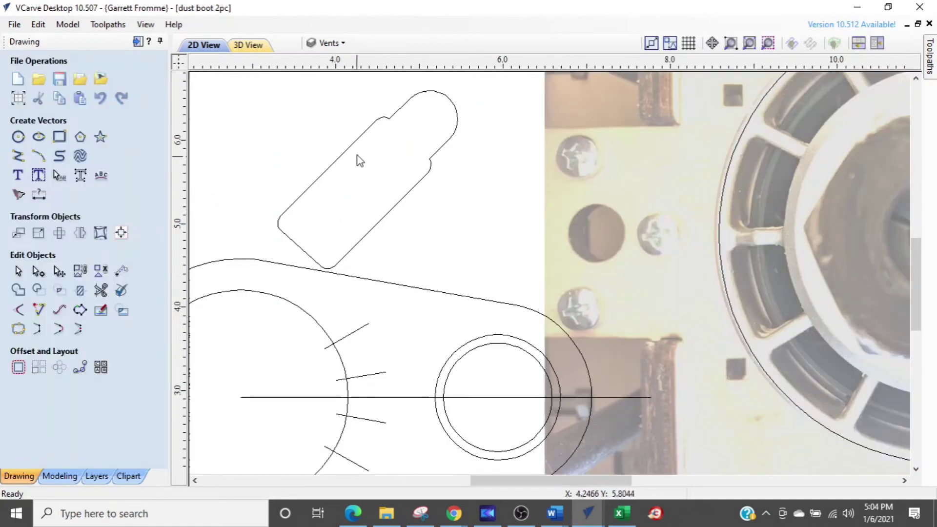
- Rotate the shaft slot about its centre onto a 45° diagonal pointing up-right
{"action": "left_click", "coordinate": [347, 148]}
{"action": "left_click", "coordinate": [347, 148]}
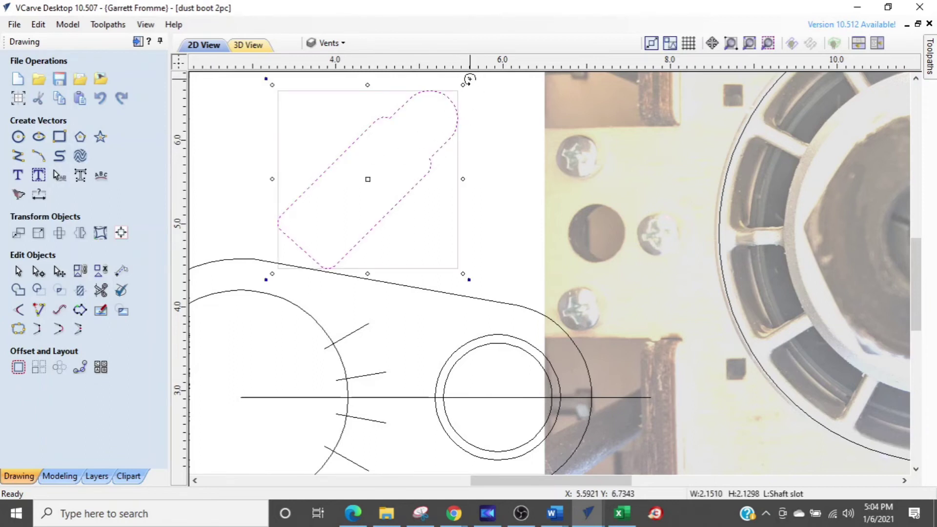
{"action": "left_click", "coordinate": [470, 84]}
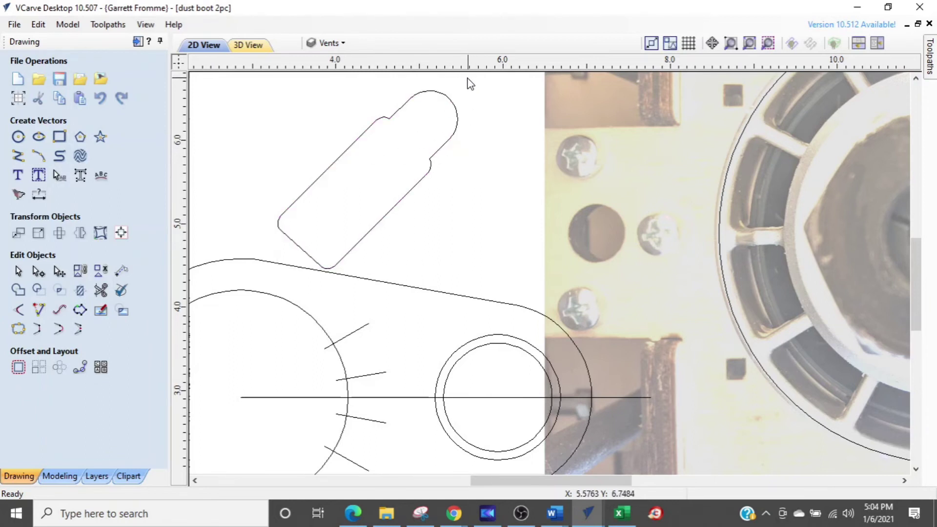
{"action": "left_click", "coordinate": [443, 96]}
{"action": "left_click", "coordinate": [442, 94]}
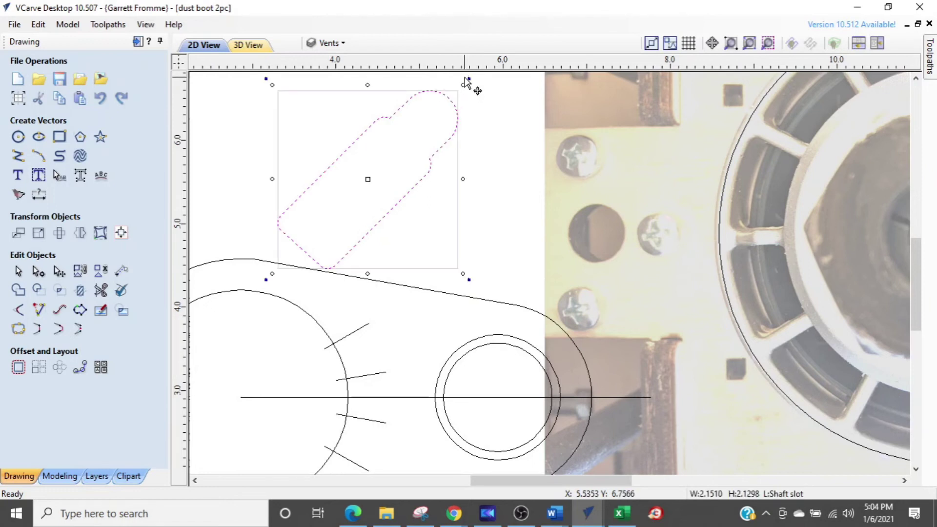
{"action": "left_click_drag", "start_coordinate": [470, 86], "coordinate": [455, 303]}
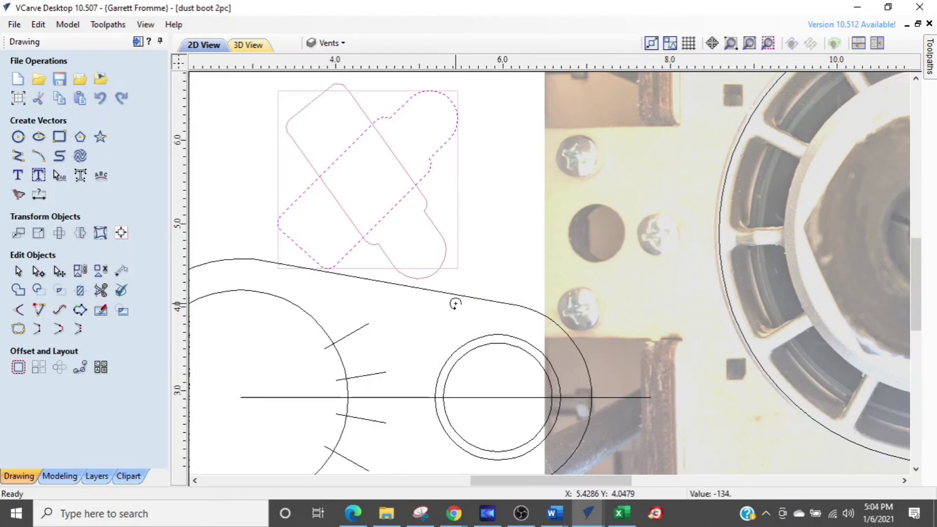
{"action": "key", "text": "Return"}
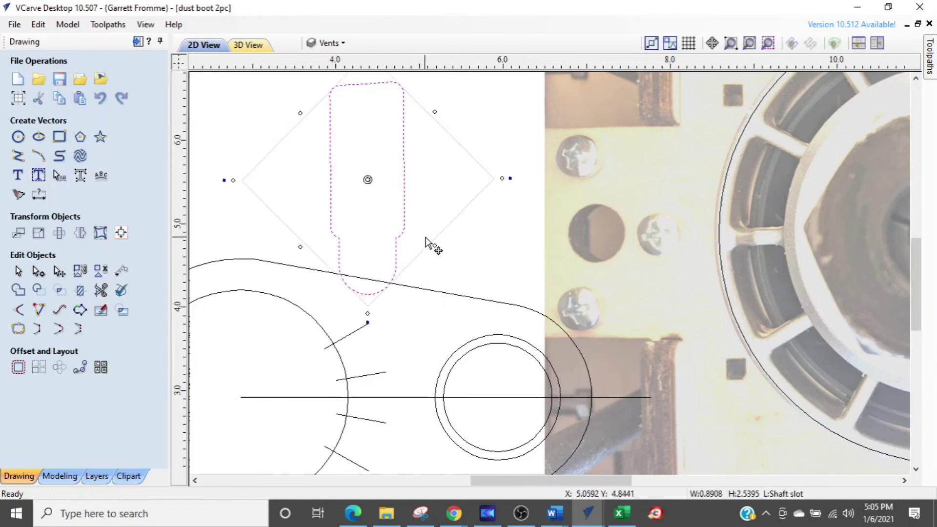
{"action": "left_click_drag", "start_coordinate": [509, 178], "coordinate": [389, 61]}
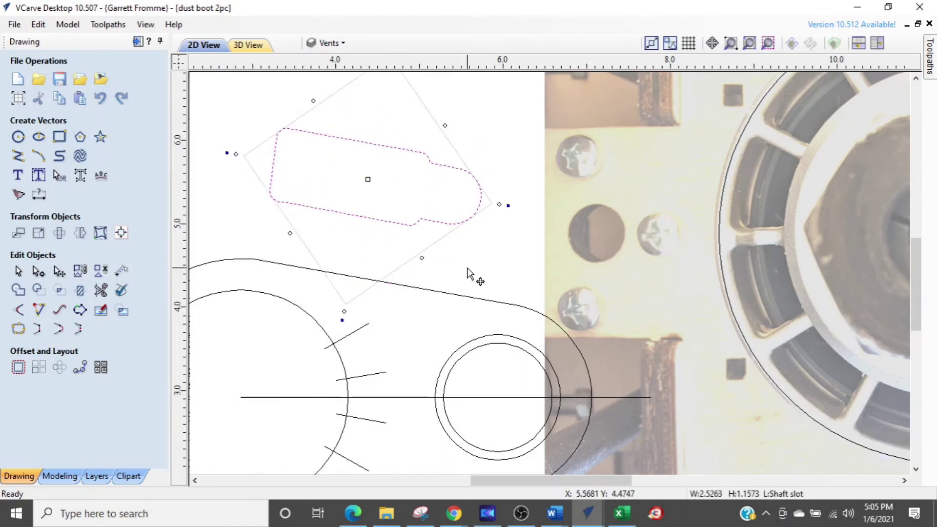
- Undo and redo the slot rotation so it stays at 45°
{"action": "key", "text": "ctrl+z"}
{"action": "key", "text": "ctrl+y"}
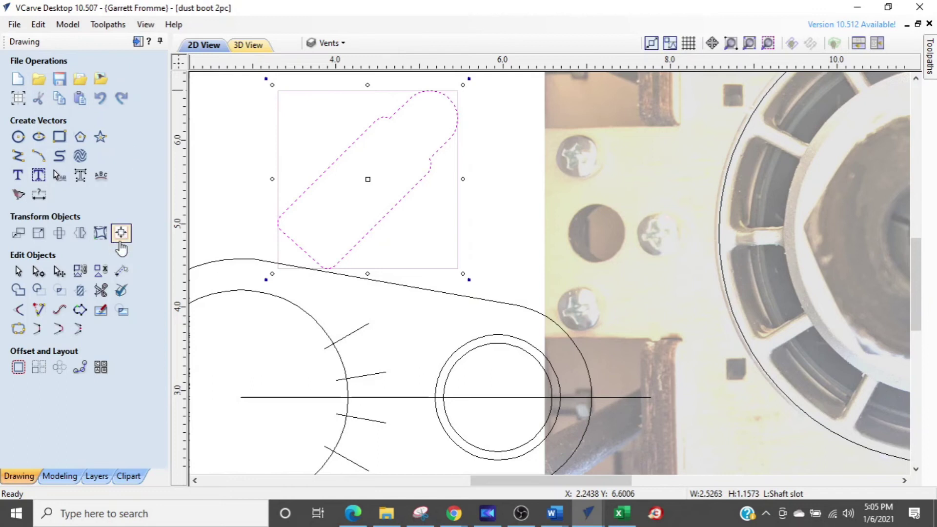
{"action": "left_click", "coordinate": [122, 272]}
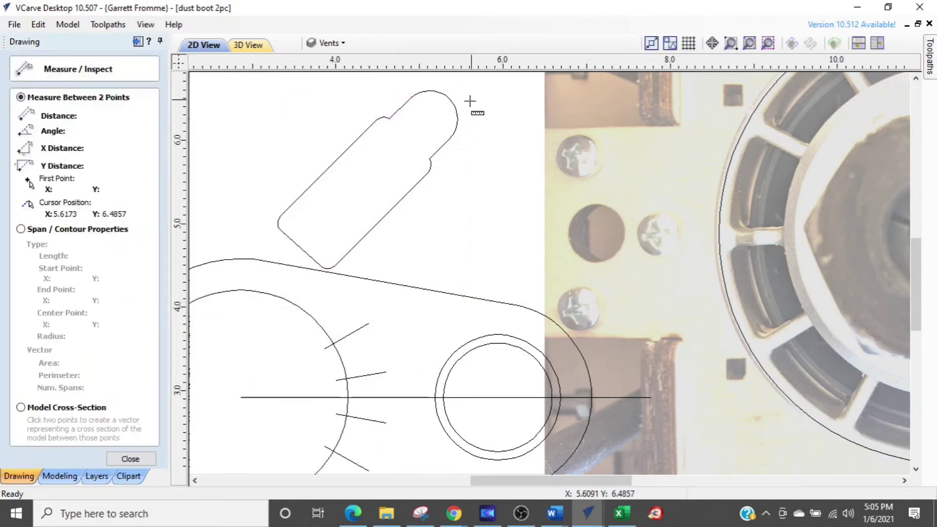
- Measure the slot axis between its arc centres: 2.1825 inches at -134.716°
{"action": "left_click", "coordinate": [432, 120]}
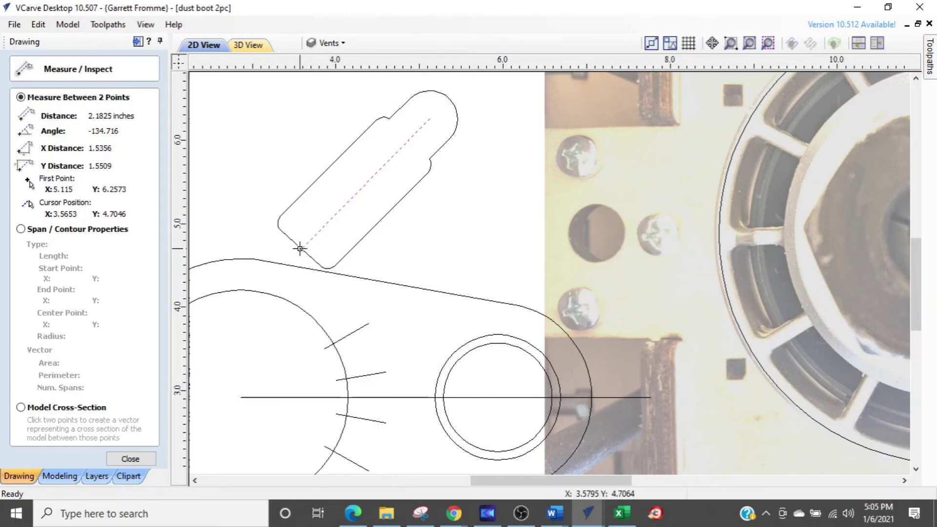
{"action": "key", "text": "Escape"}
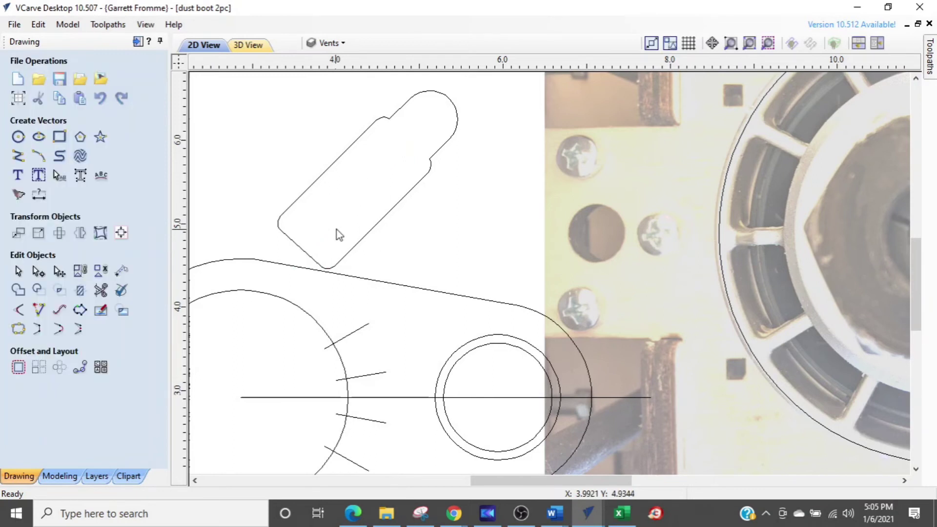
- Rotate the shaft slot by 134.716° so it lies level
{"action": "left_click", "coordinate": [456, 131]}
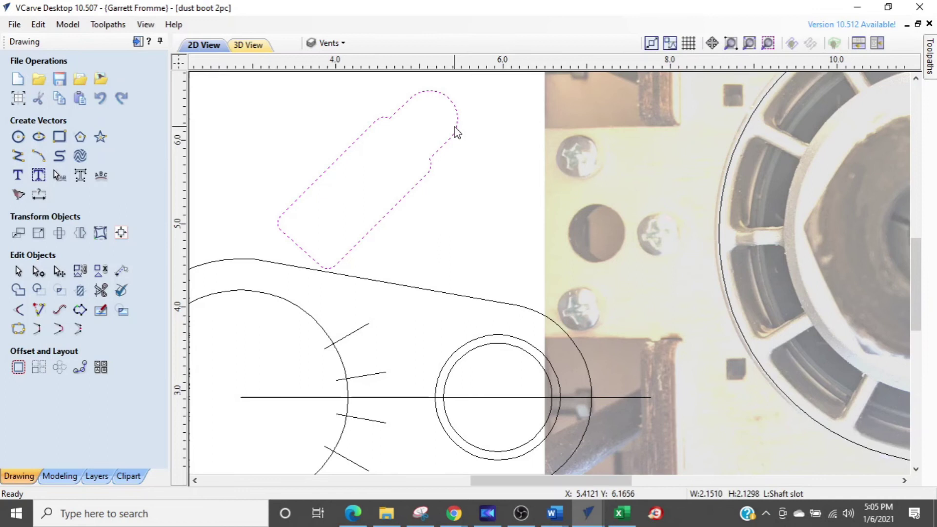
{"action": "left_click", "coordinate": [456, 131]}
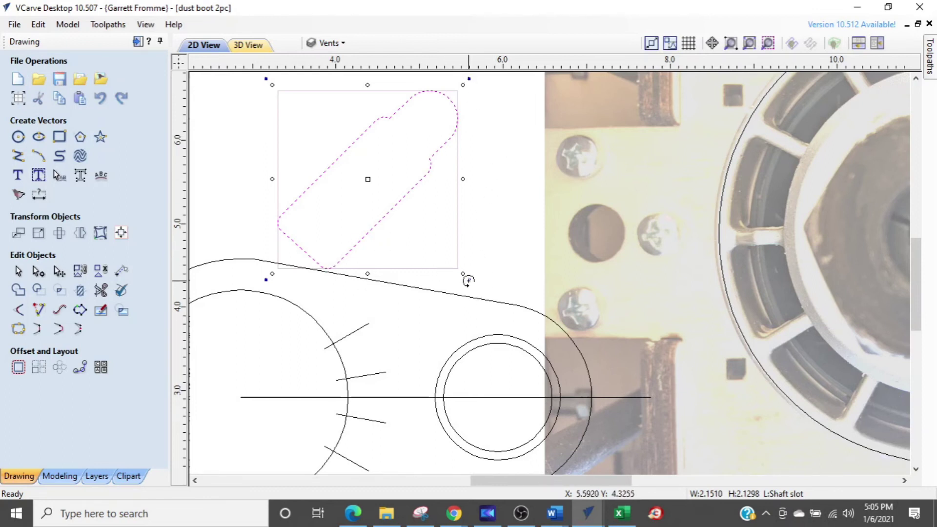
{"action": "left_click_drag", "start_coordinate": [468, 281], "coordinate": [487, 146]}
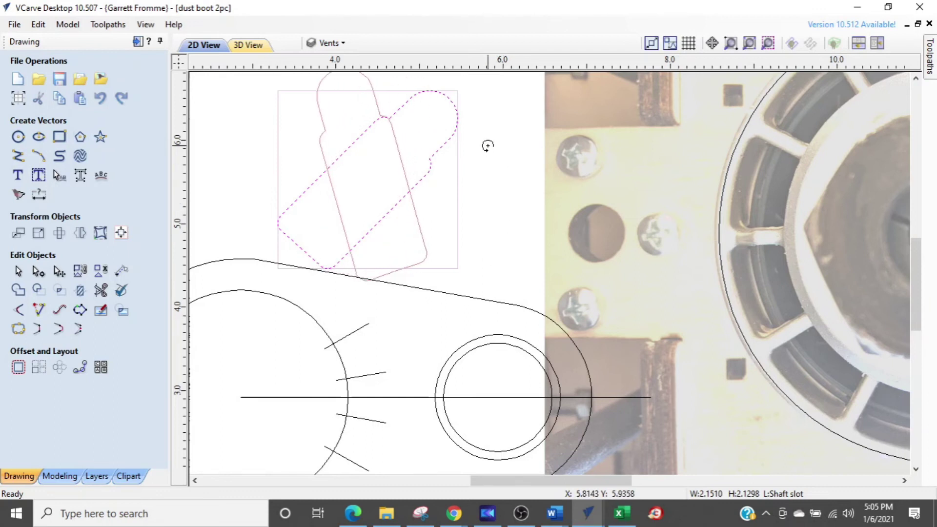
{"action": "type", "text": "1"}
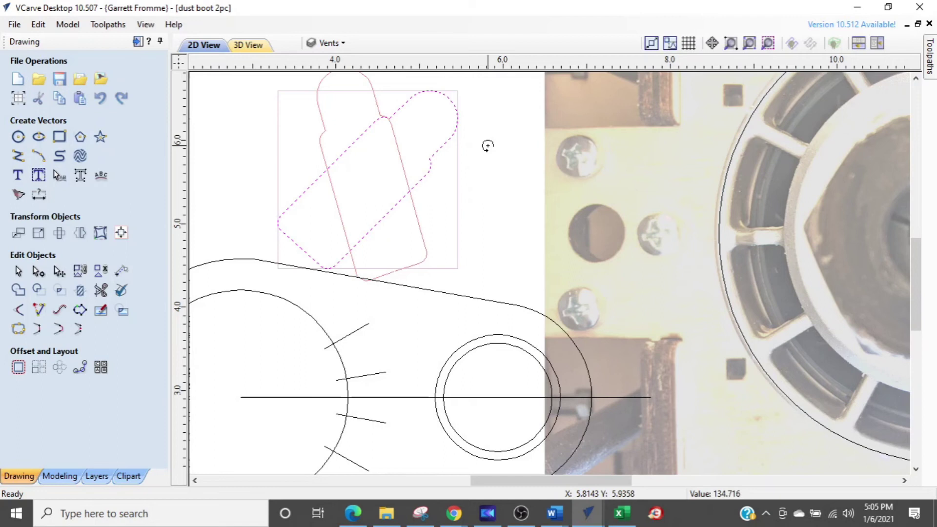
{"action": "type", "text": "34.716"}
{"action": "key", "text": "Return"}
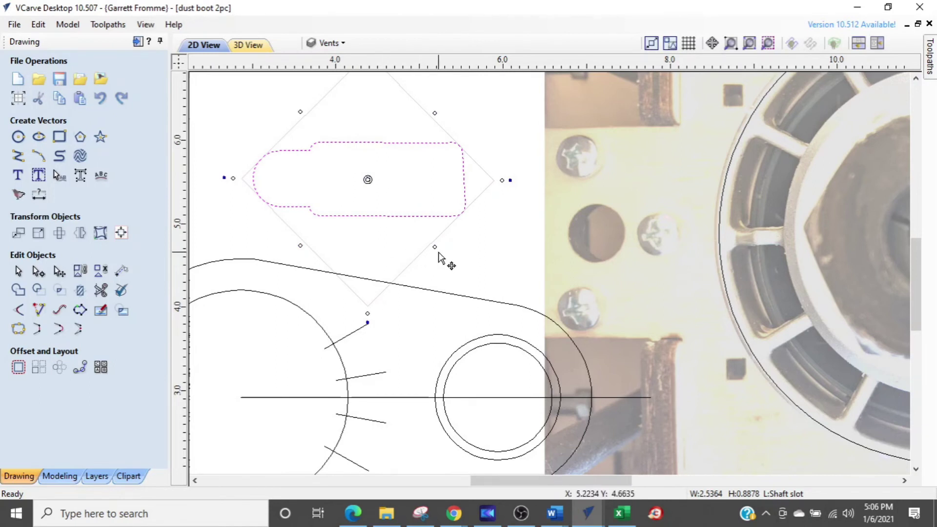
- Tilt the level slot back up to a shallower diagonal
{"action": "middle_click_drag", "start_coordinate": [439, 257], "coordinate": [524, 202]}
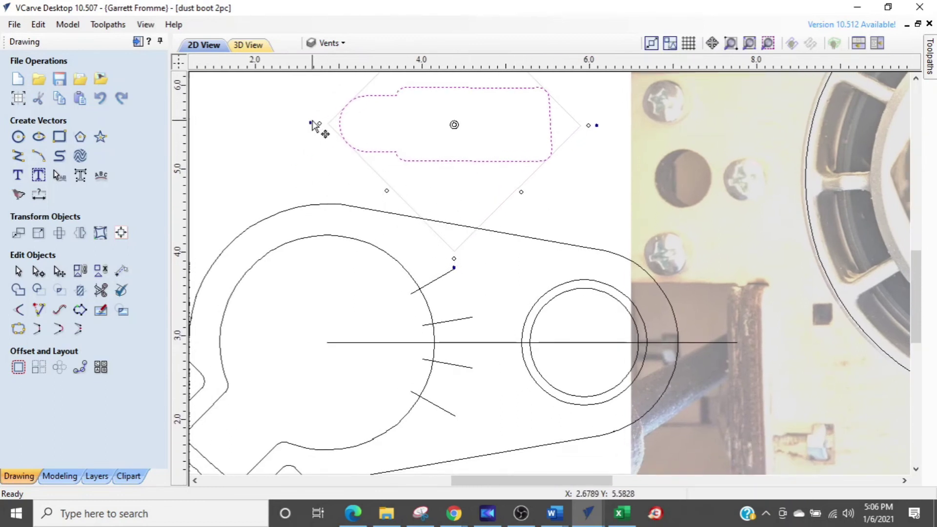
{"action": "left_click_drag", "start_coordinate": [309, 126], "coordinate": [337, 204]}
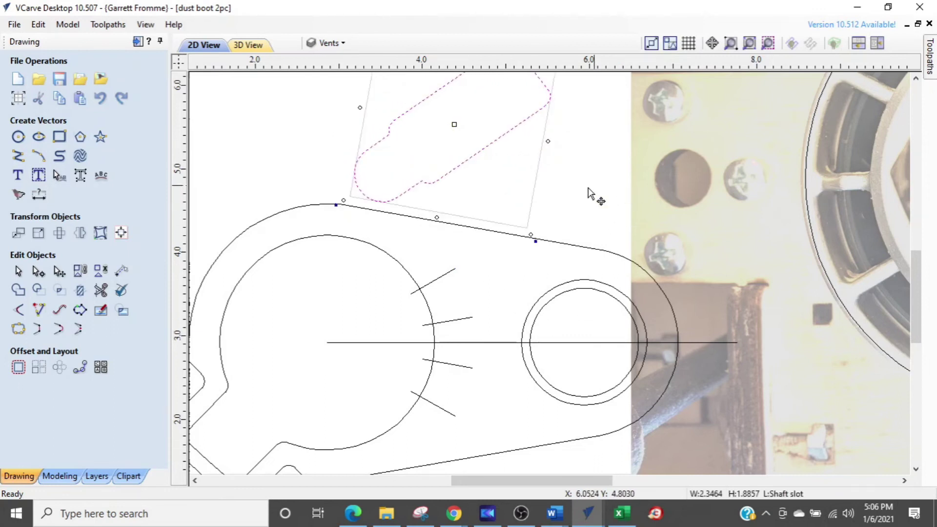
{"action": "left_click", "coordinate": [503, 157]}
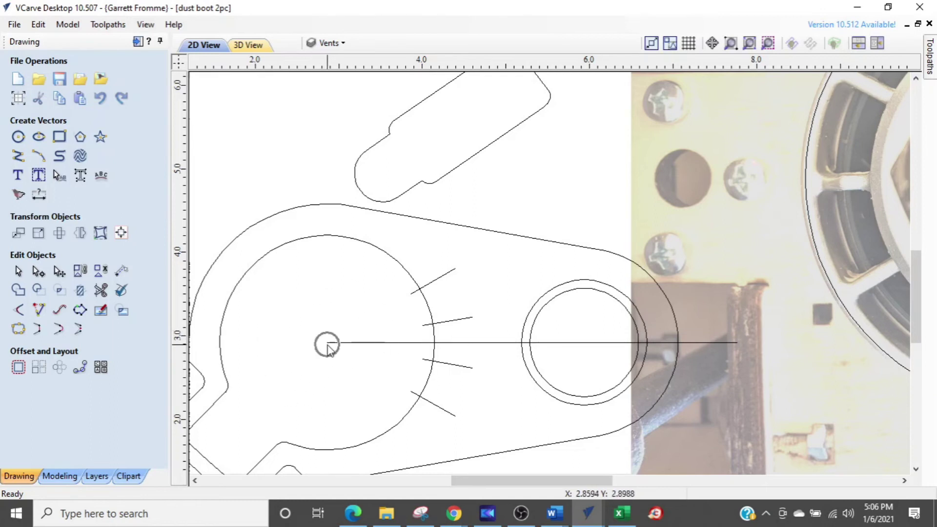
{"action": "left_click", "coordinate": [353, 174]}
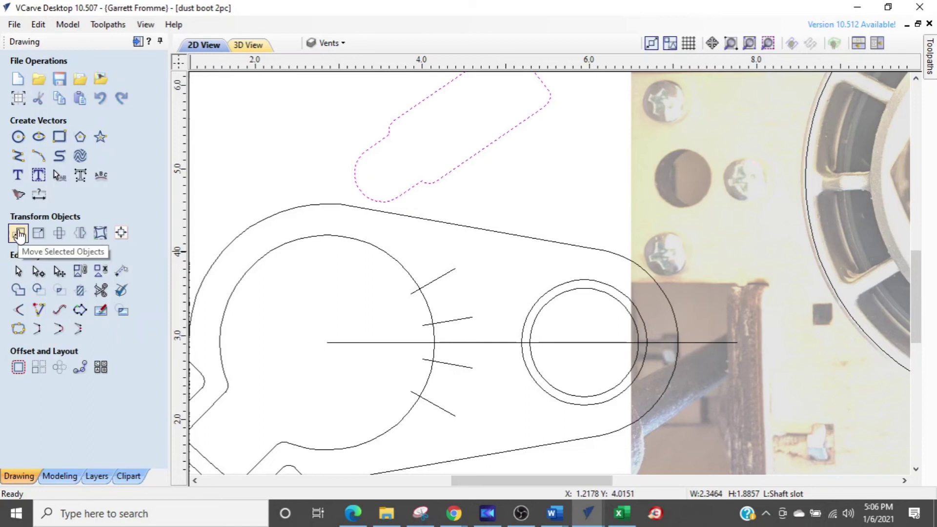
{"action": "left_click", "coordinate": [20, 235]}
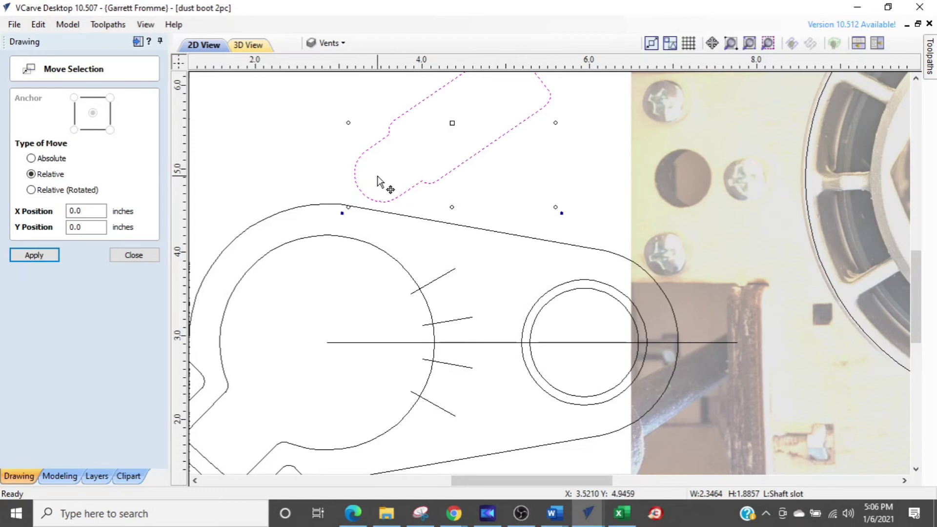
{"action": "left_click", "coordinate": [131, 255]}
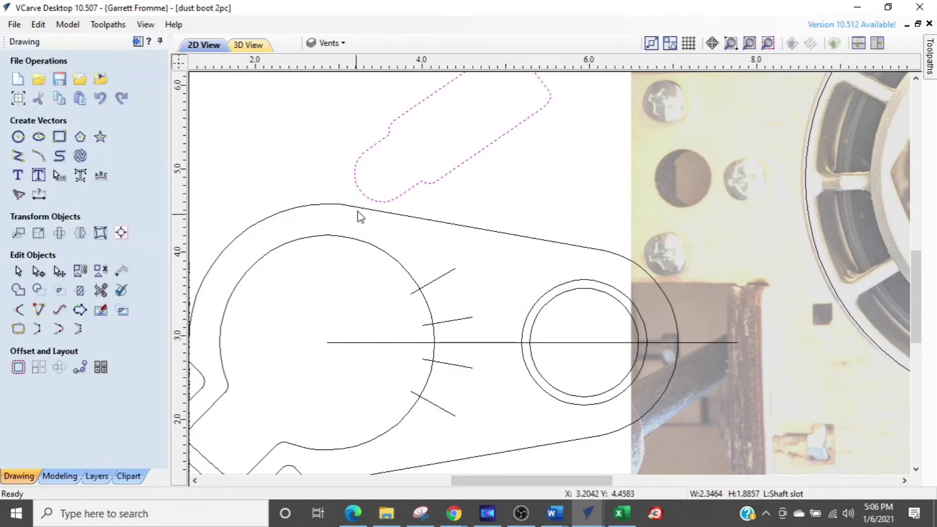
- Draw a centreline from the slot's top arc centre to its lower arc centre
{"action": "left_click", "coordinate": [18, 157]}
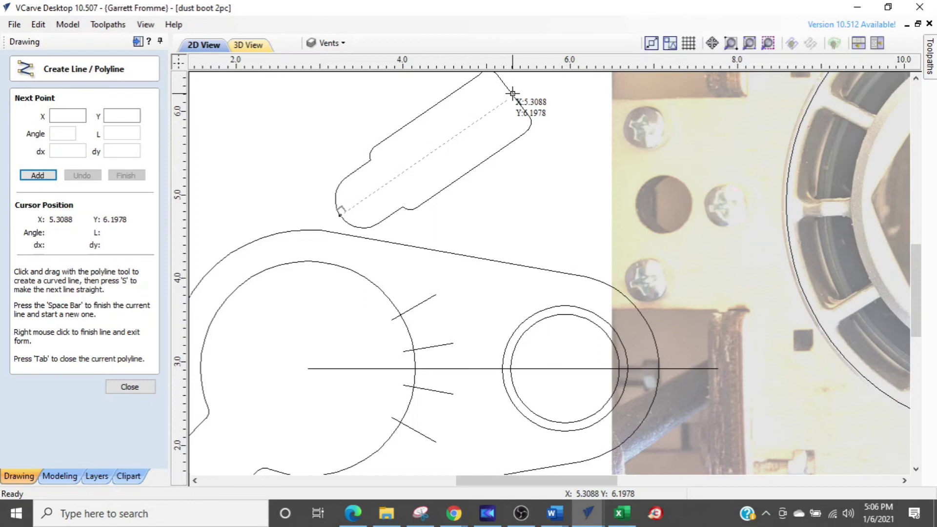
{"action": "left_click", "coordinate": [513, 93]}
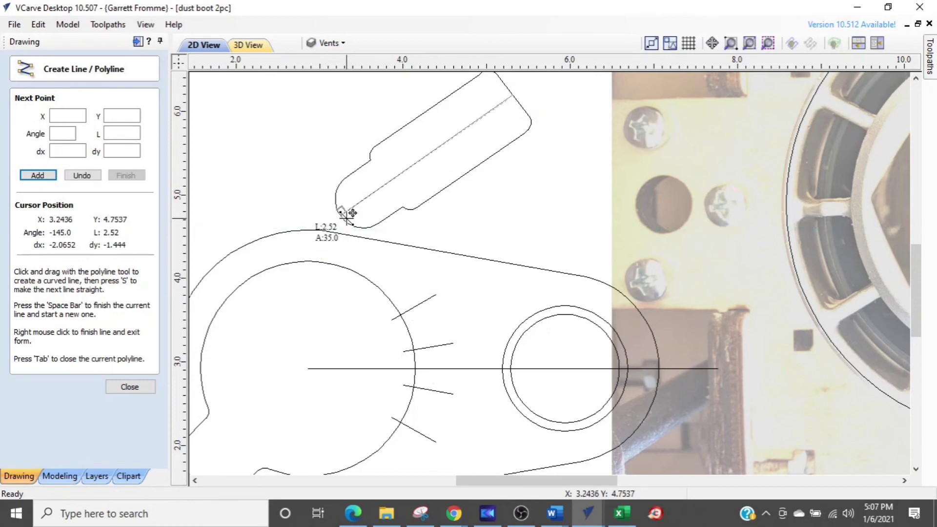
{"action": "left_click", "coordinate": [364, 197]}
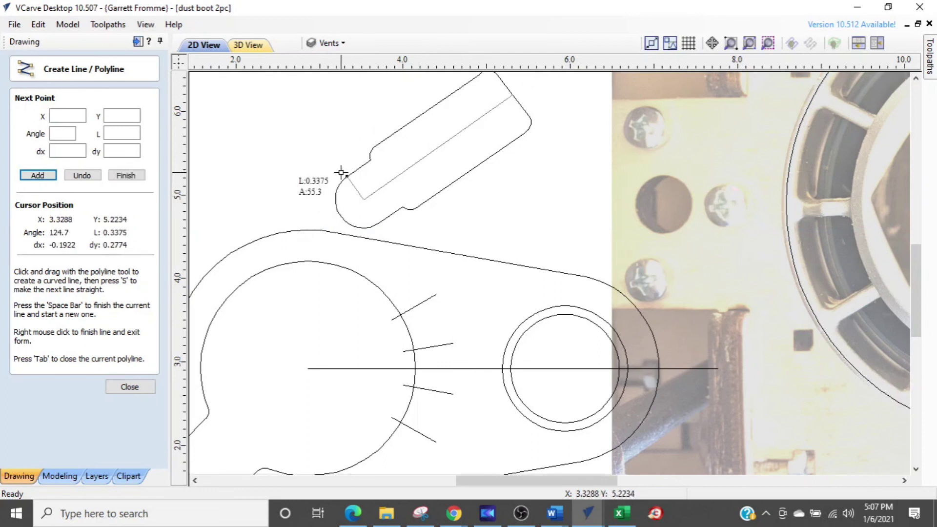
{"action": "right_click", "coordinate": [326, 213]}
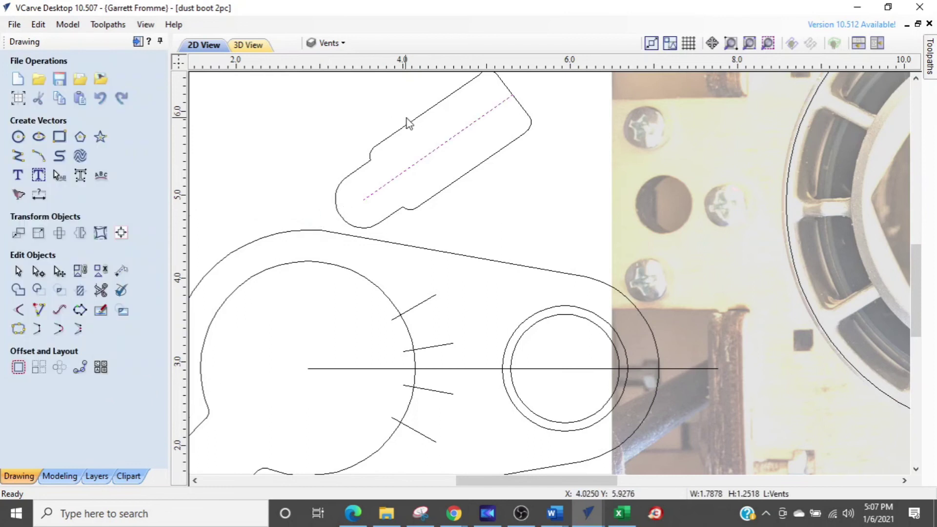
{"action": "left_click_drag", "start_coordinate": [415, 118], "coordinate": [327, 204]}
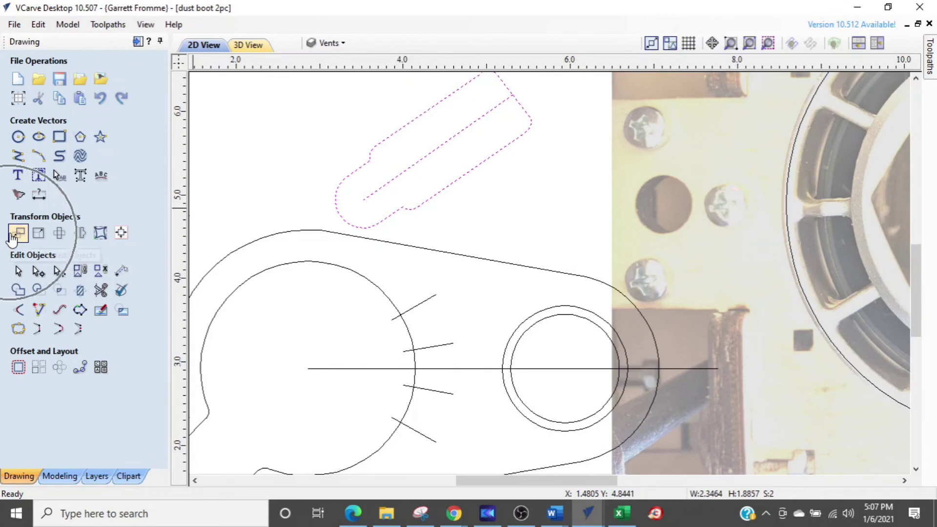
- Move the slot and centreline so the line's lower end snaps onto the router circle centre
{"action": "left_click", "coordinate": [19, 235]}
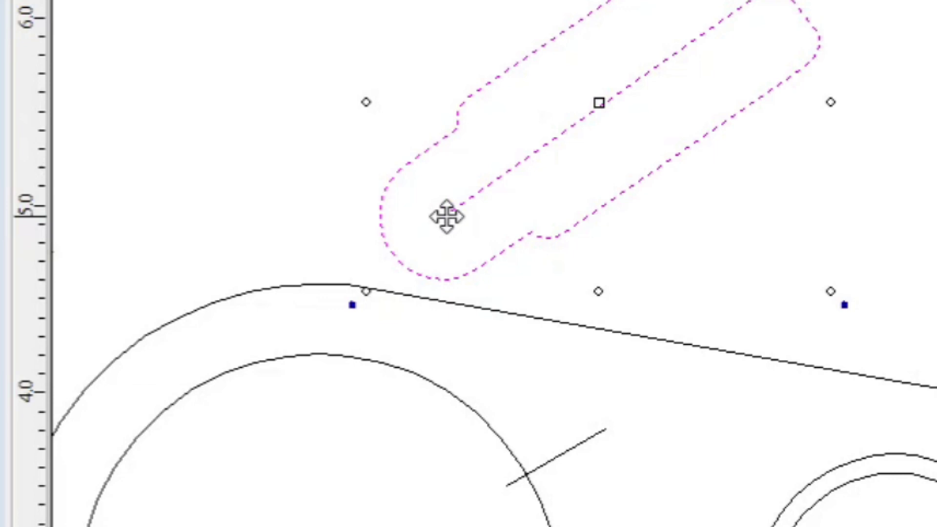
{"action": "left_click_drag", "start_coordinate": [446, 217], "coordinate": [362, 475]}
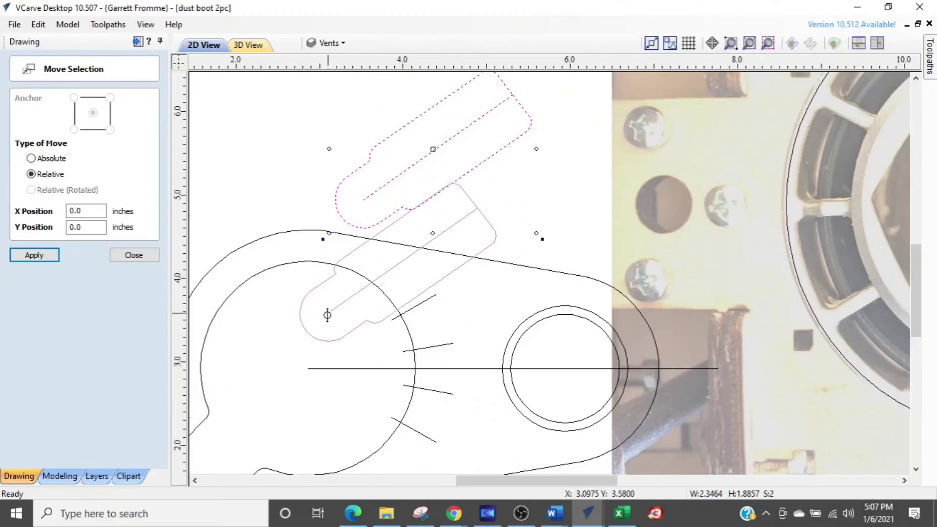
{"action": "left_click_drag", "start_coordinate": [327, 314], "coordinate": [307, 365]}
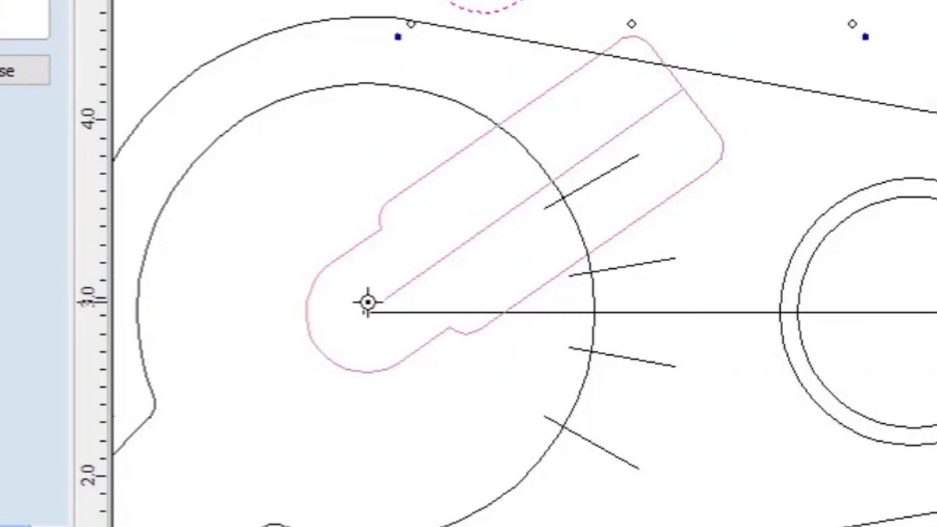
{"action": "mouse_move", "coordinate": [368, 303]}
{"action": "left_mouse_down"}
{"action": "mouse_move", "coordinate": [381, 268]}
{"action": "mouse_move", "coordinate": [408, 259]}
{"action": "mouse_move", "coordinate": [367, 311]}
{"action": "left_mouse_up"}
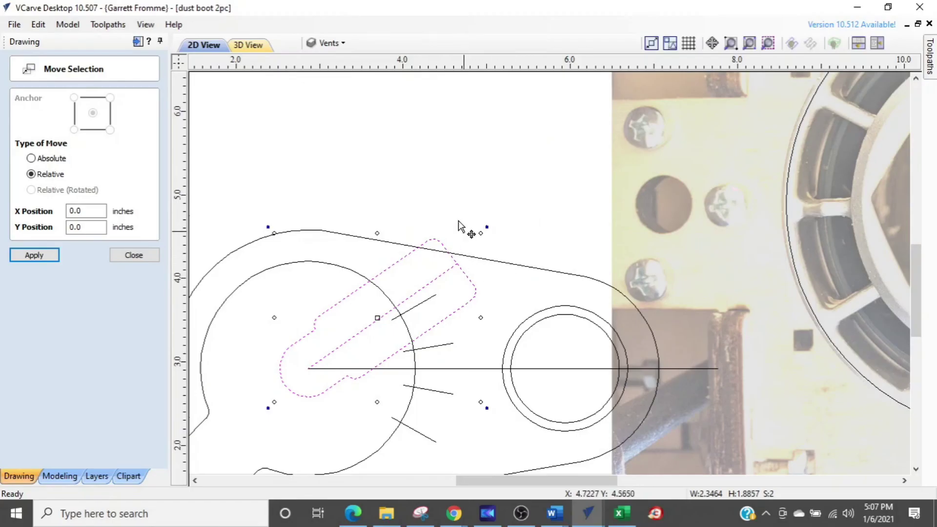
- Deselect the moved objects and select the shaft slot alone
{"action": "left_click", "coordinate": [425, 228]}
{"action": "left_click", "coordinate": [432, 243]}
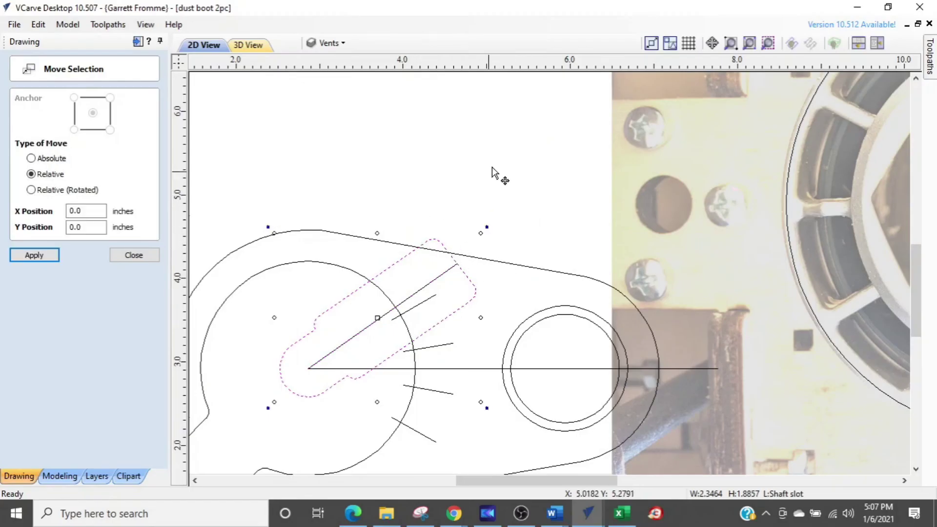
{"action": "scroll", "coordinate": [484, 195], "scroll_direction": "down", "scroll_amount": 3}
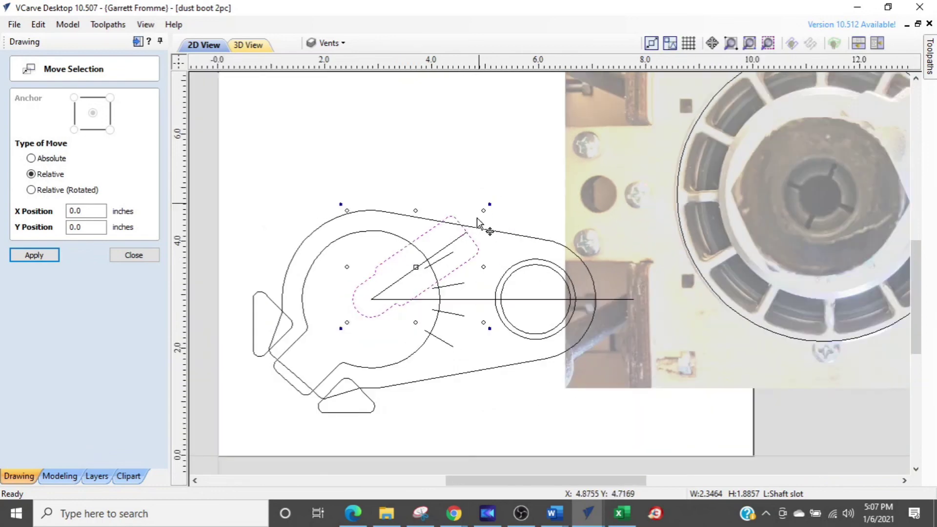